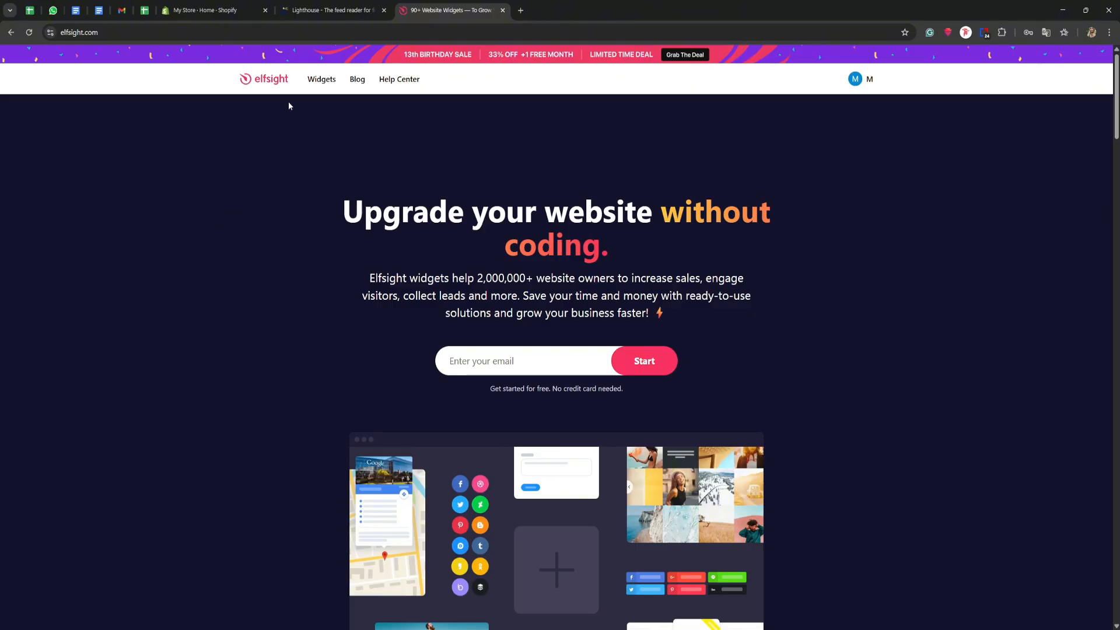
- Search the full widget catalog for "rss", open the RSS Feed widget, and start creating it for free
mouse_move(308, 84)
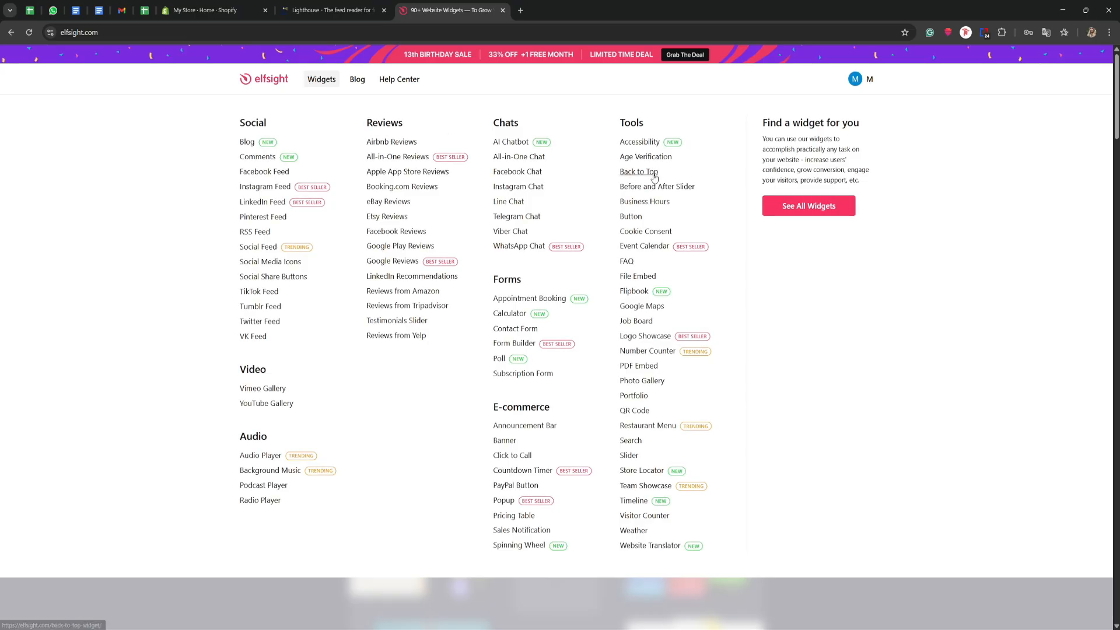
click(809, 207)
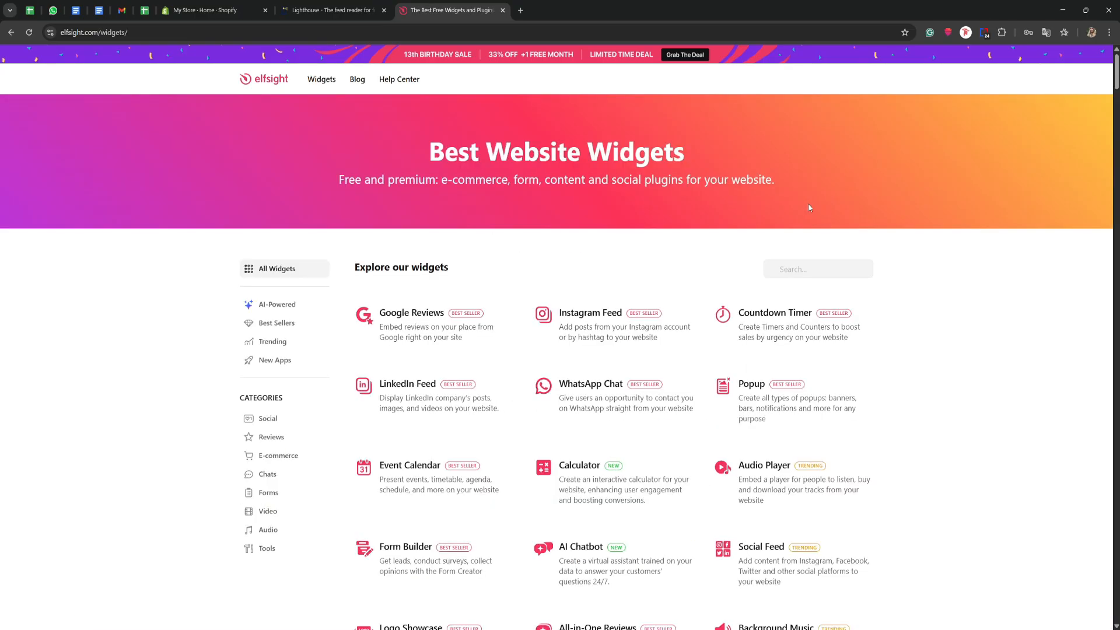
click(807, 268)
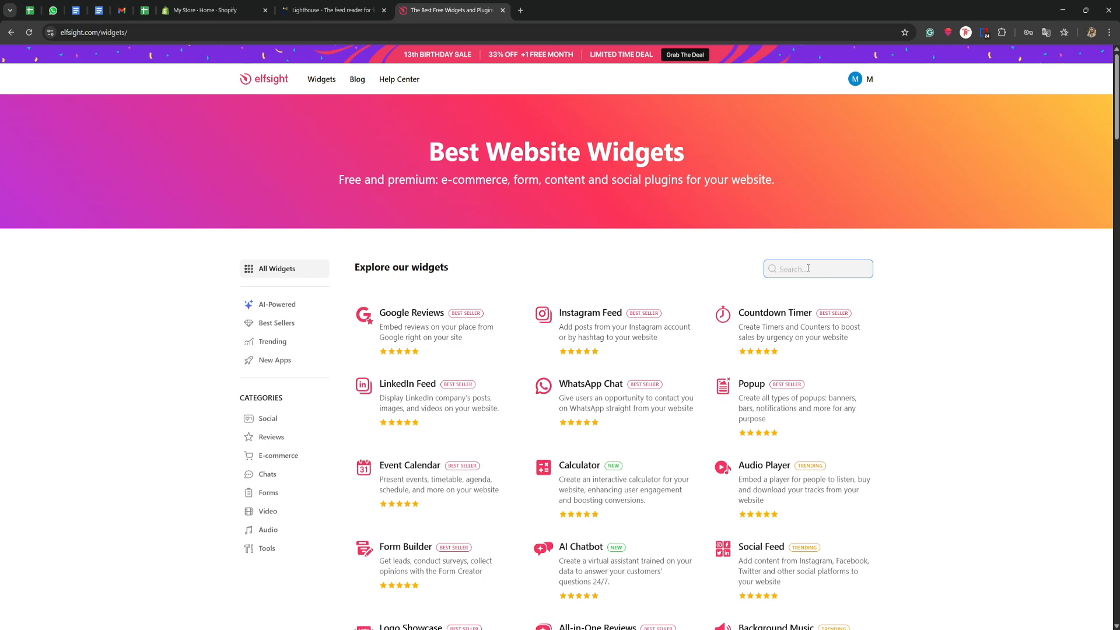
text(rss)
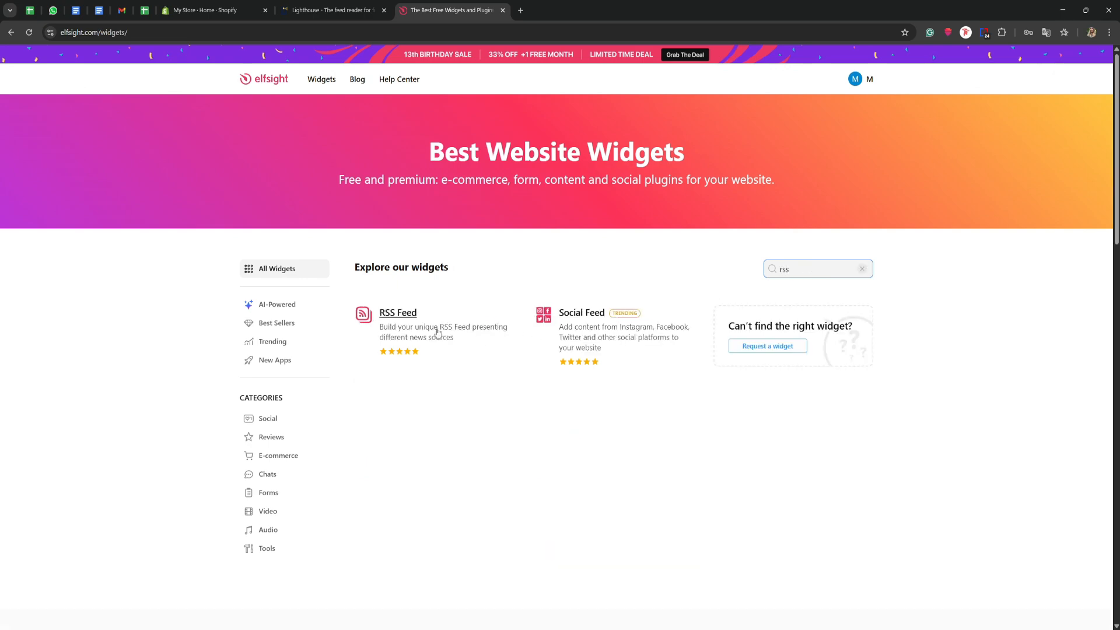
click(397, 316)
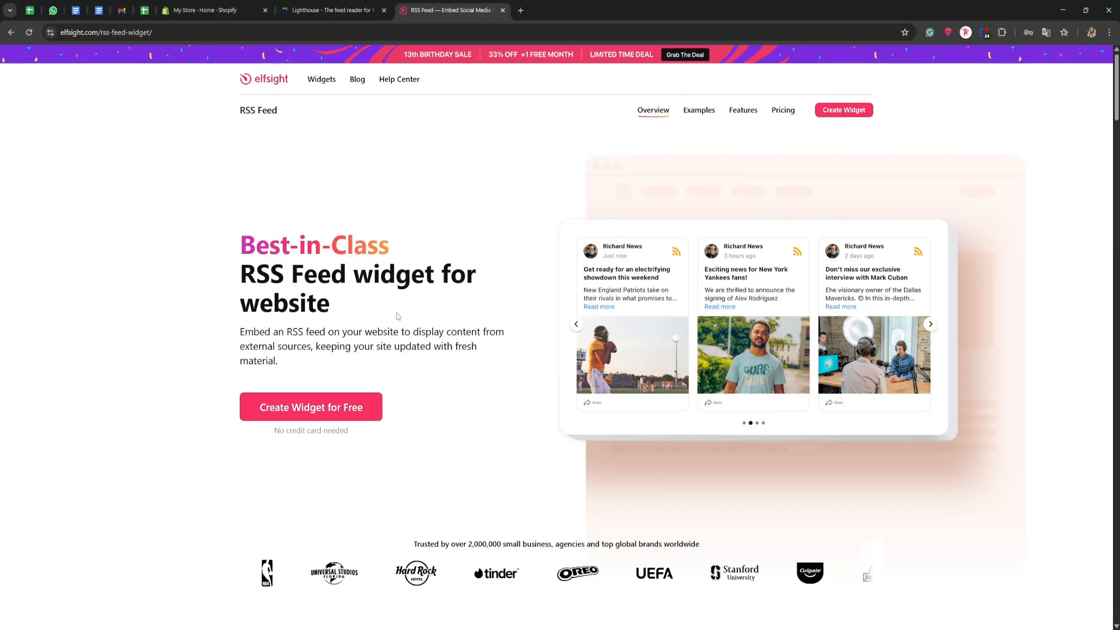
click(346, 401)
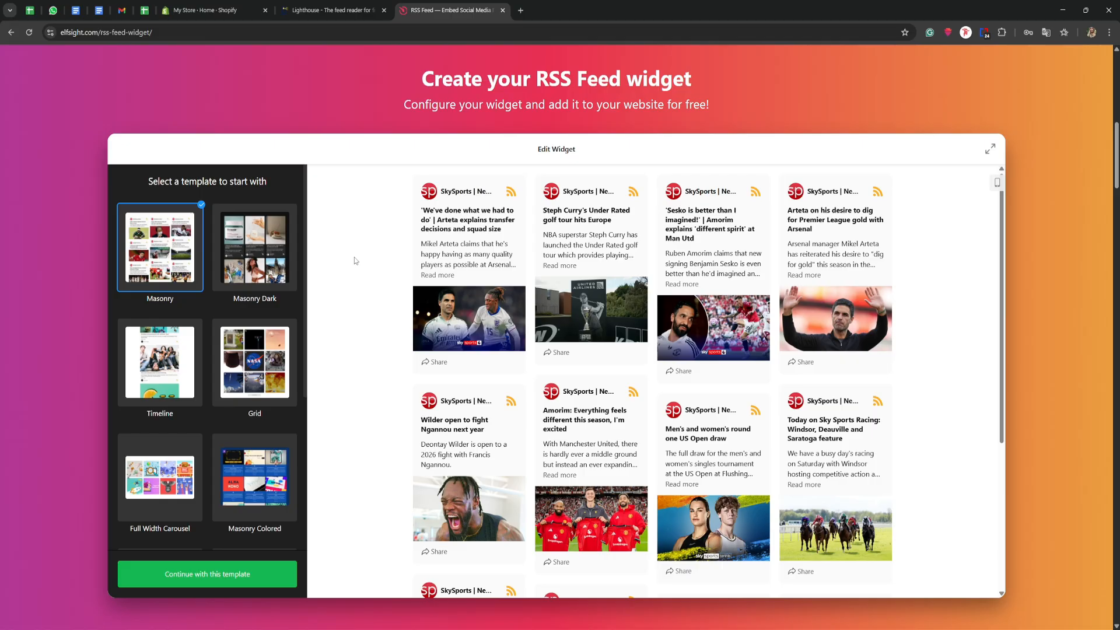
- Look through the RSS Feed templates and preview the golf tour post's popup in the Masonry template
scroll(219, 314, down, 2)
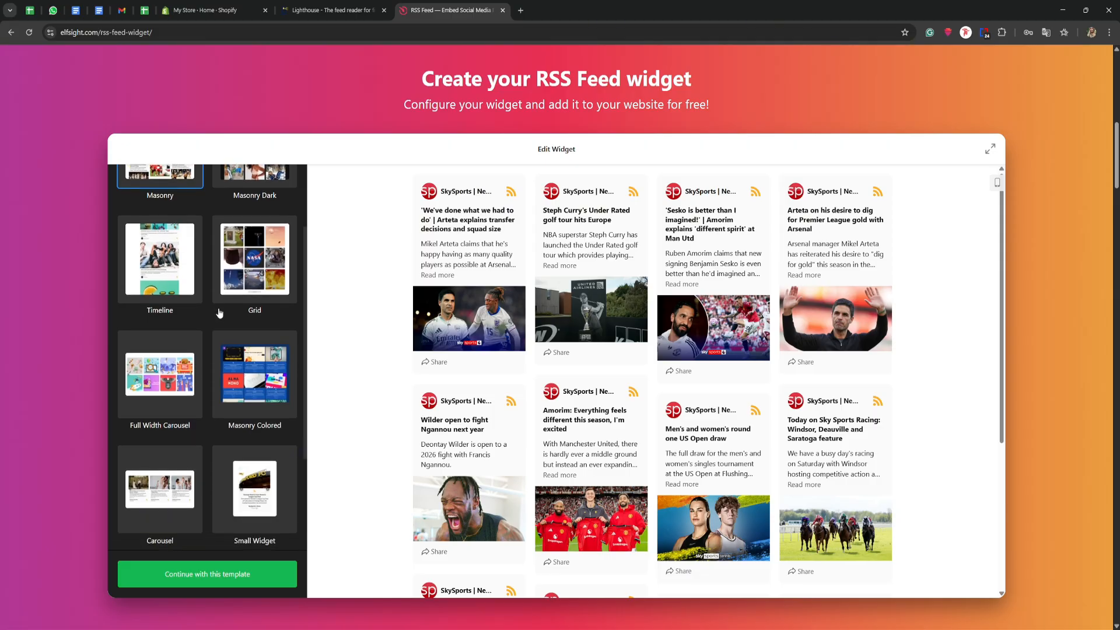
scroll(219, 314, down, 2)
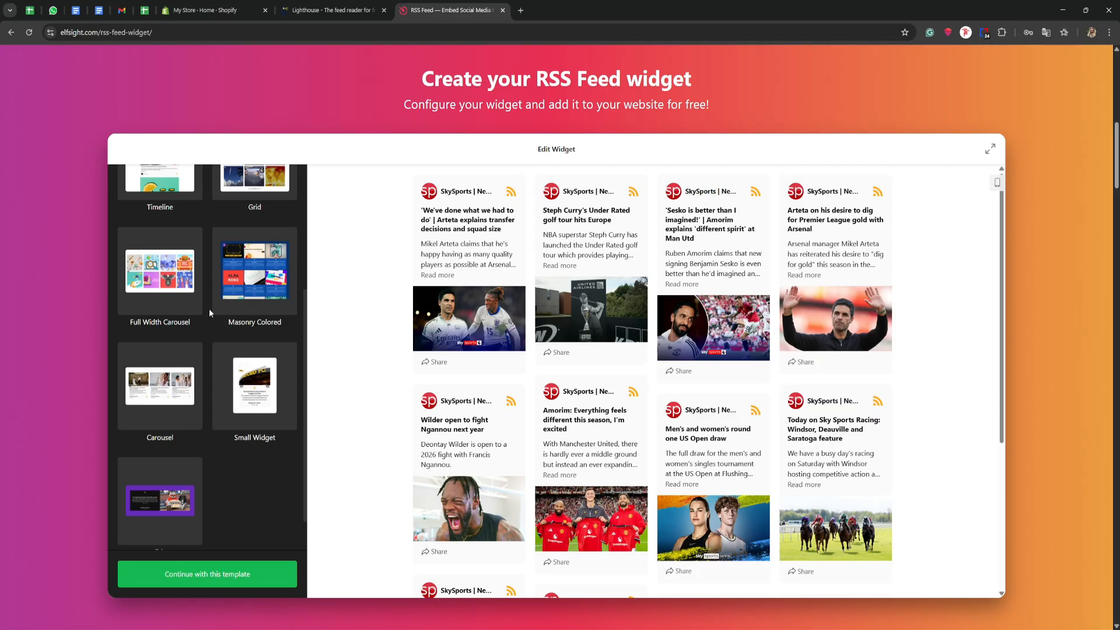
scroll(211, 313, up, 4)
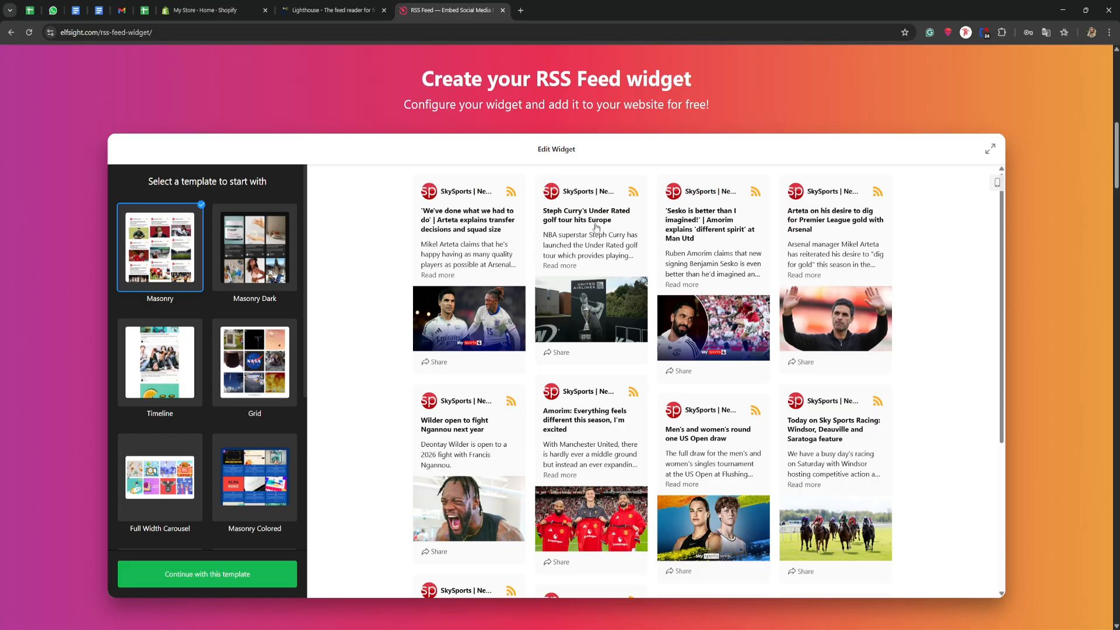
click(570, 232)
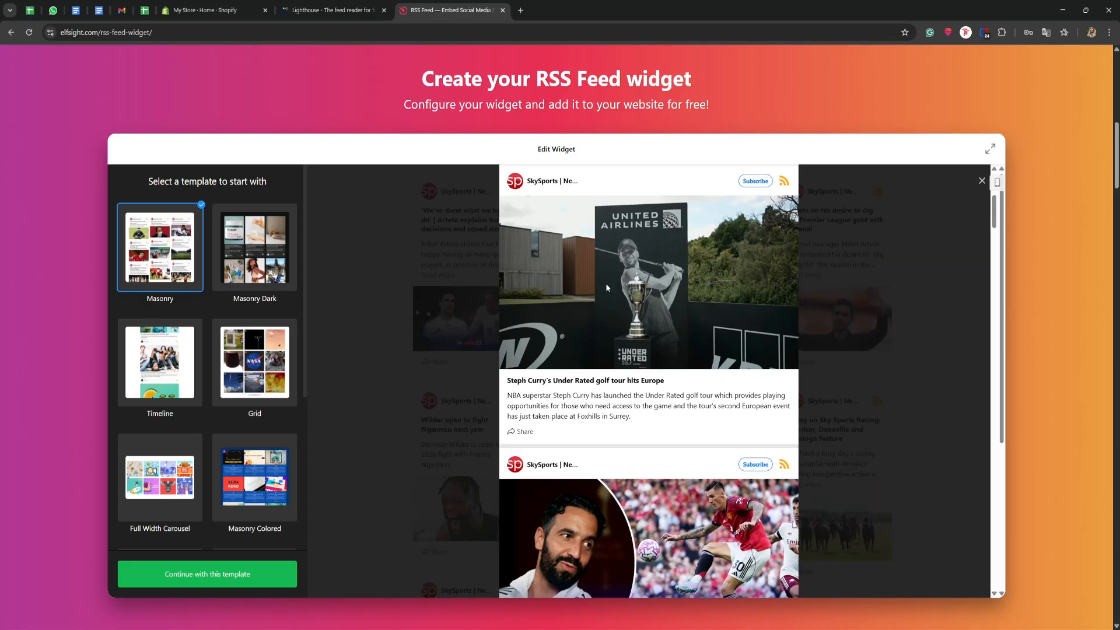
scroll(641, 327, down, 8)
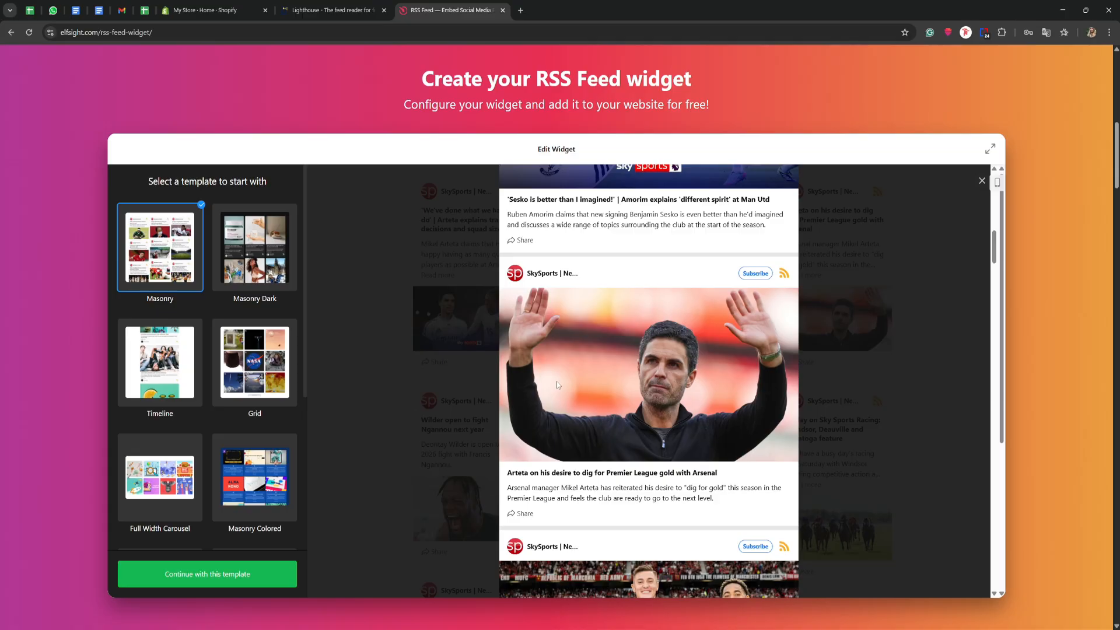
click(387, 278)
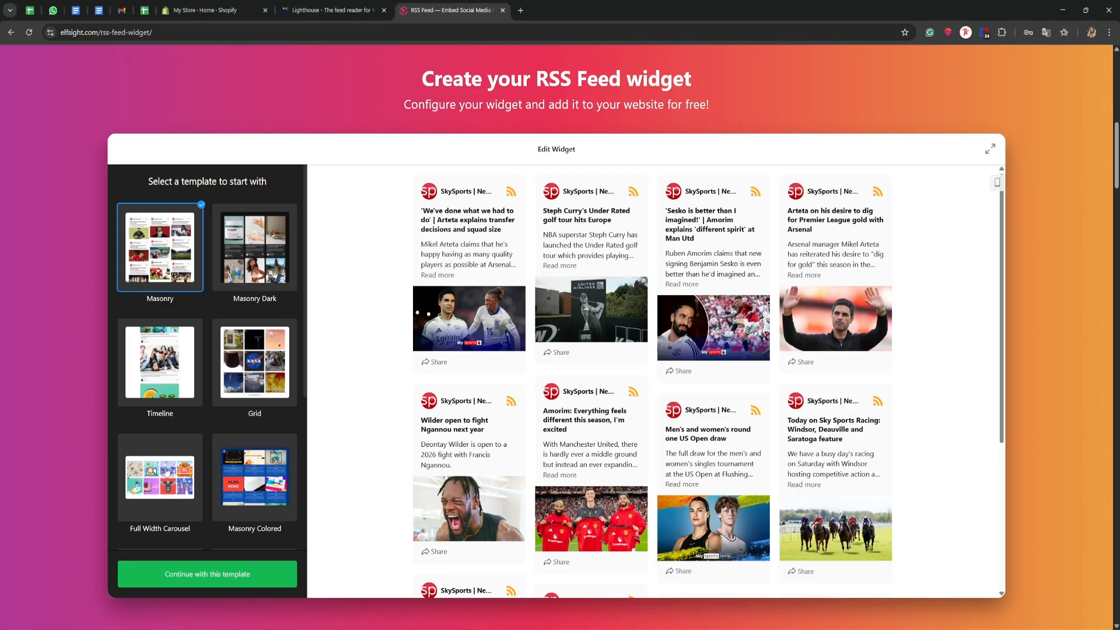
- Try the Full Width Carousel template and preview the golf tour post's popup
click(159, 477)
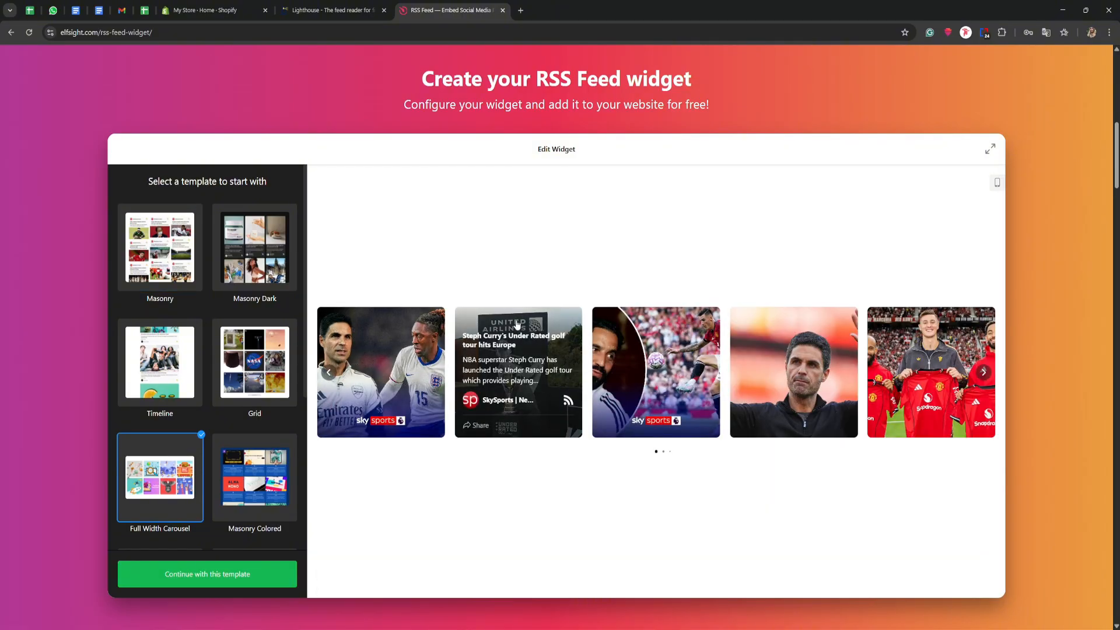
click(533, 325)
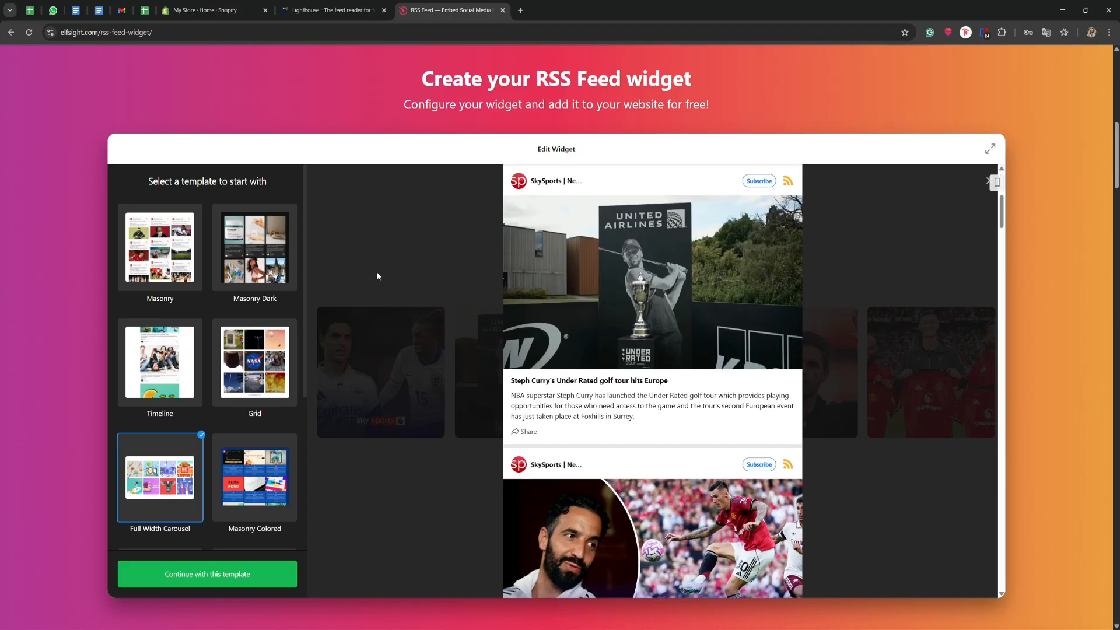
click(377, 276)
- Choose the Carousel template for the RSS Feed widget and continue with it
scroll(202, 424, down, 2)
scroll(202, 424, down, 1)
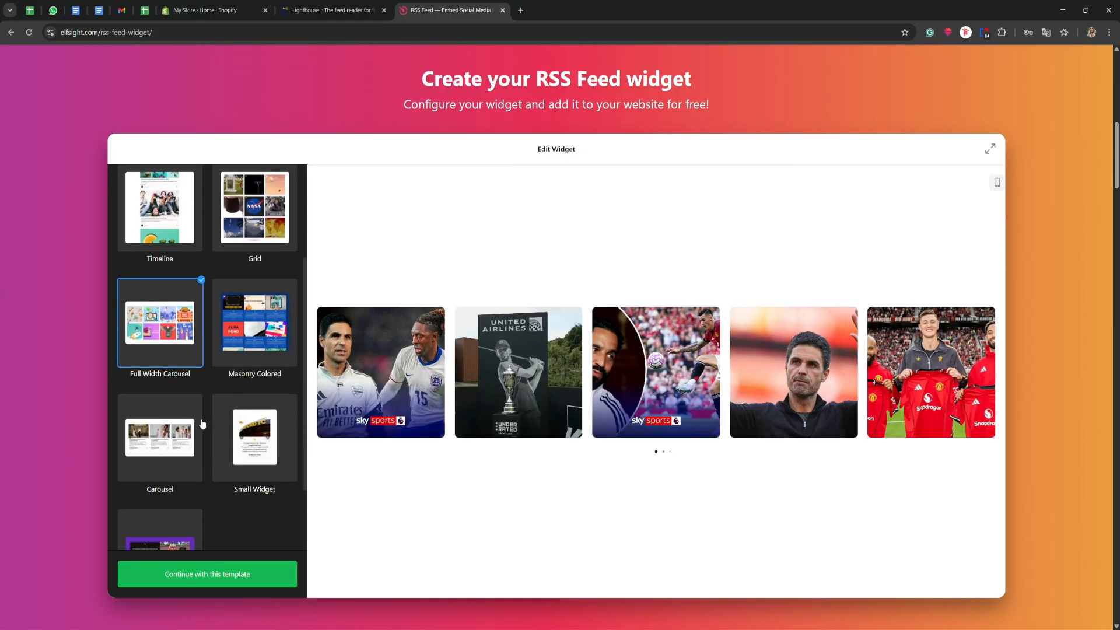
click(168, 451)
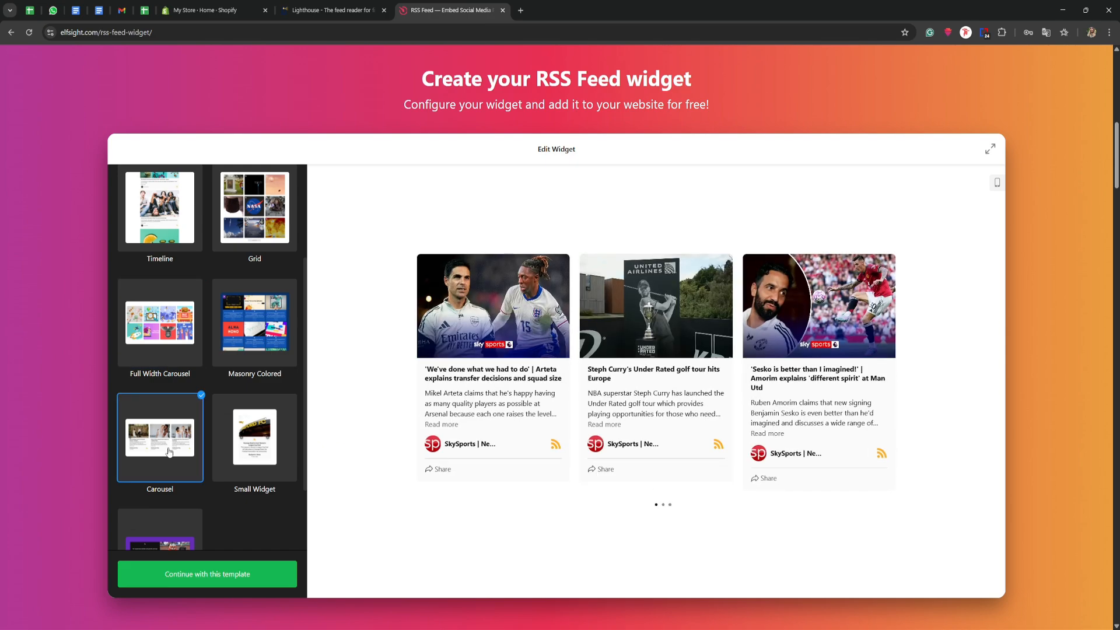
click(221, 577)
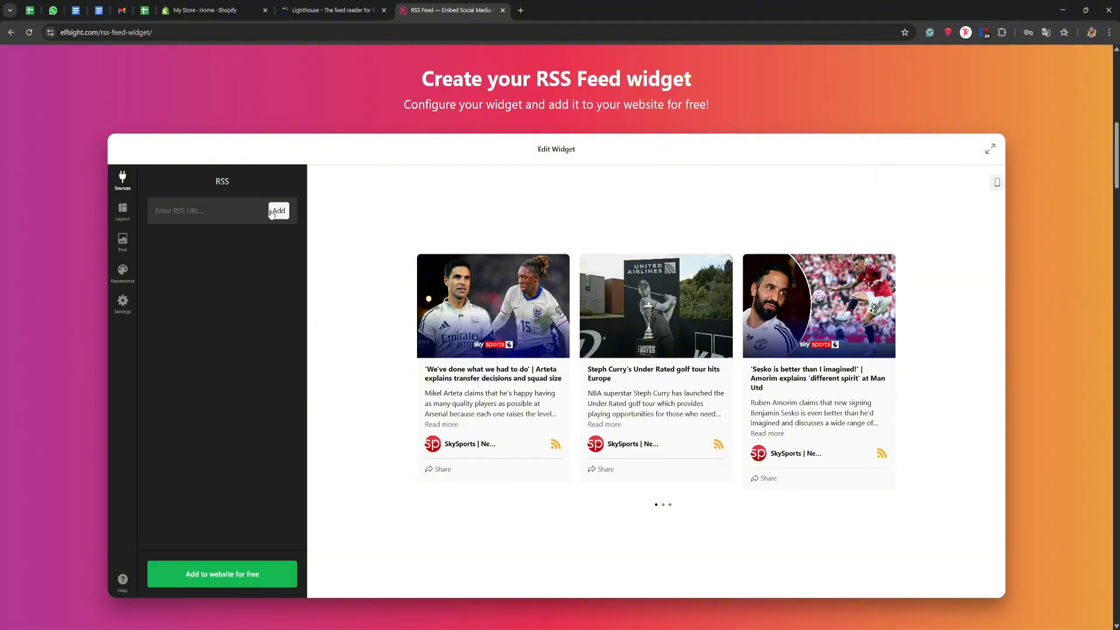
click(329, 10)
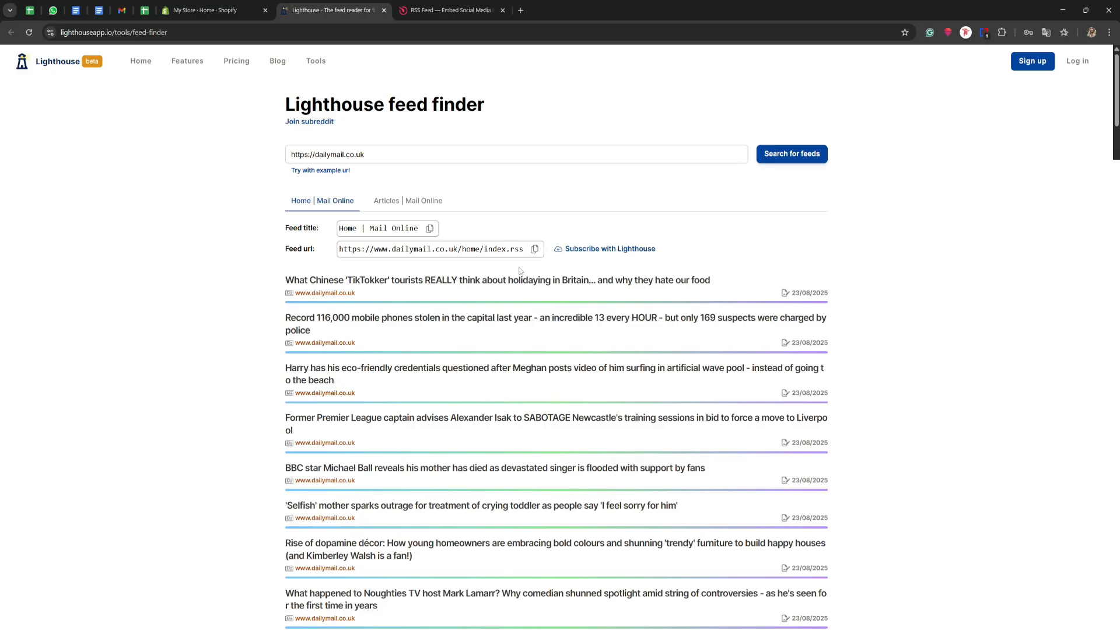
click(533, 250)
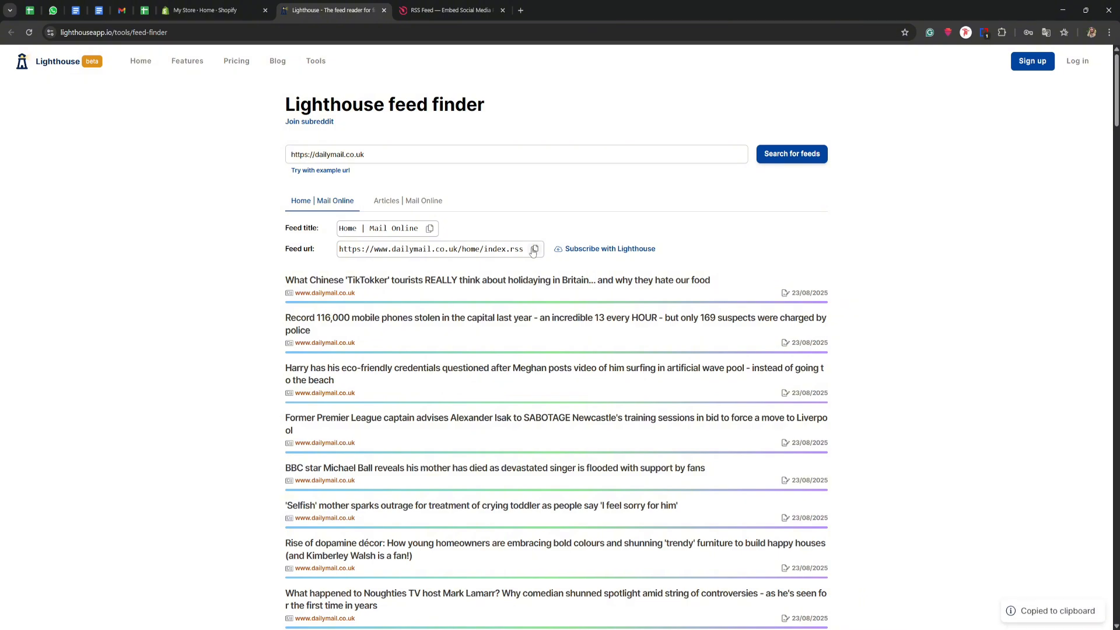
click(442, 10)
click(216, 209)
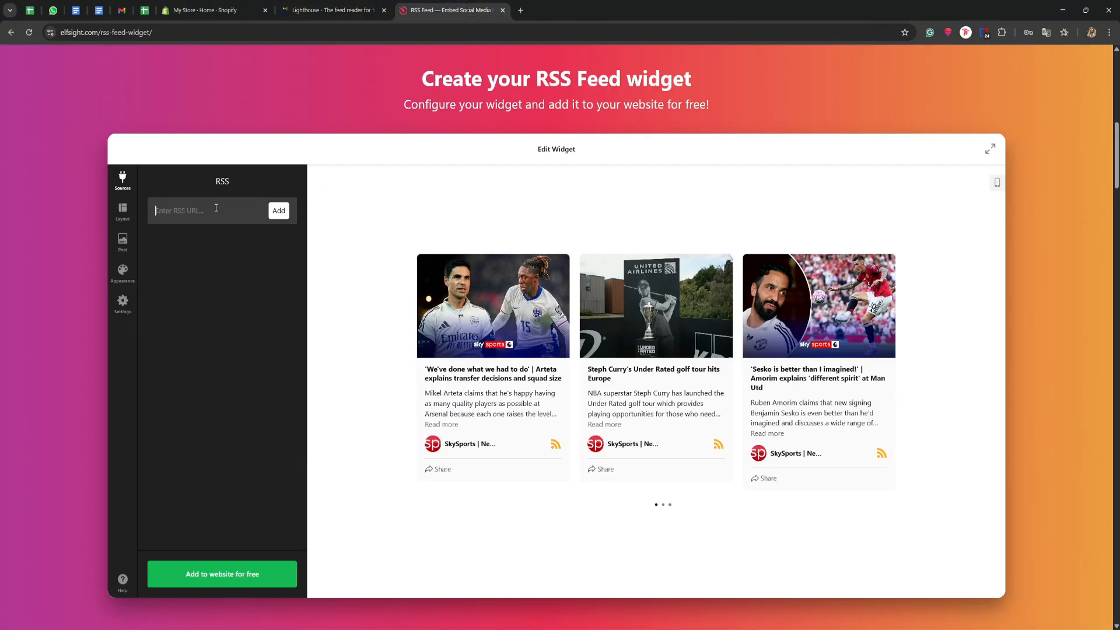
key(ctrl+v)
click(277, 214)
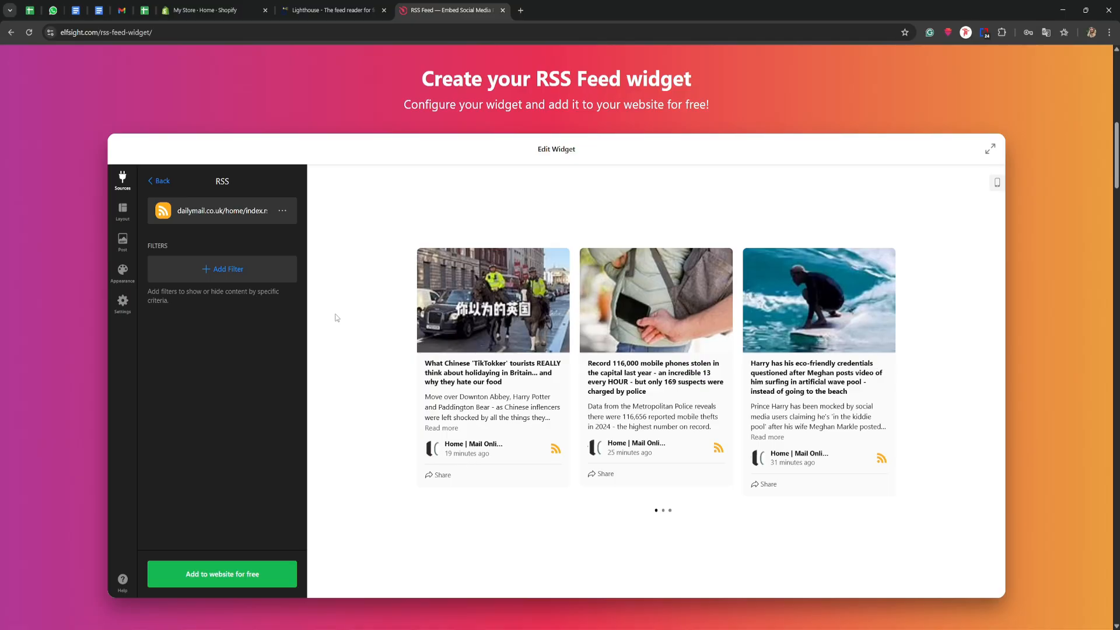
- Revisit the Lighthouse feed finder, return to the Elfsight widget editor, and check the filter types available for the RSS source
click(318, 15)
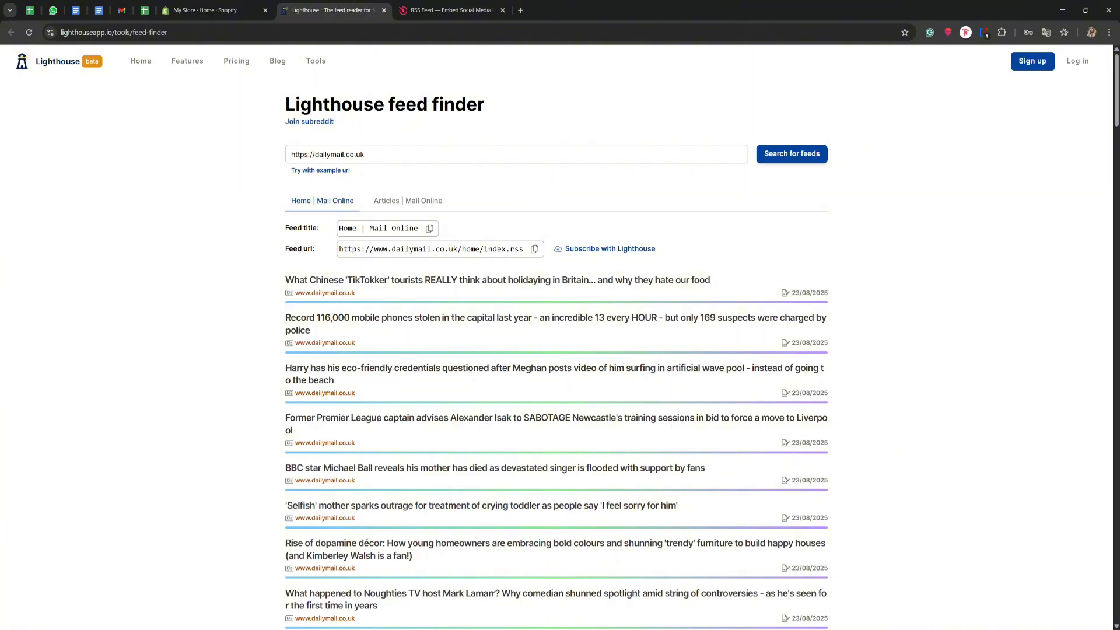
key(ctrl+Tab)
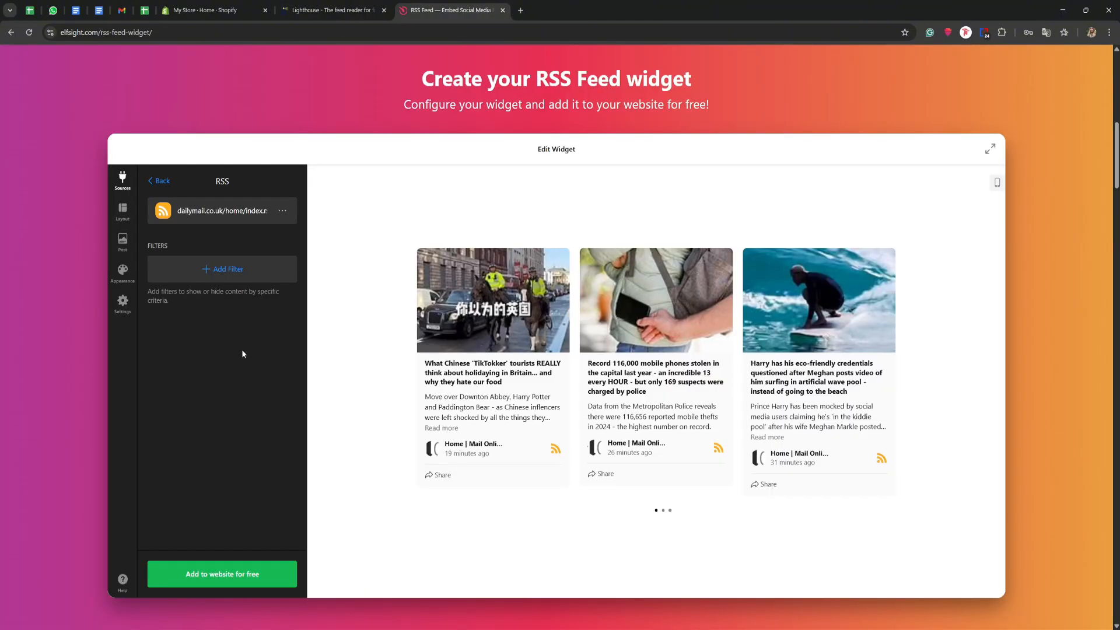
click(227, 278)
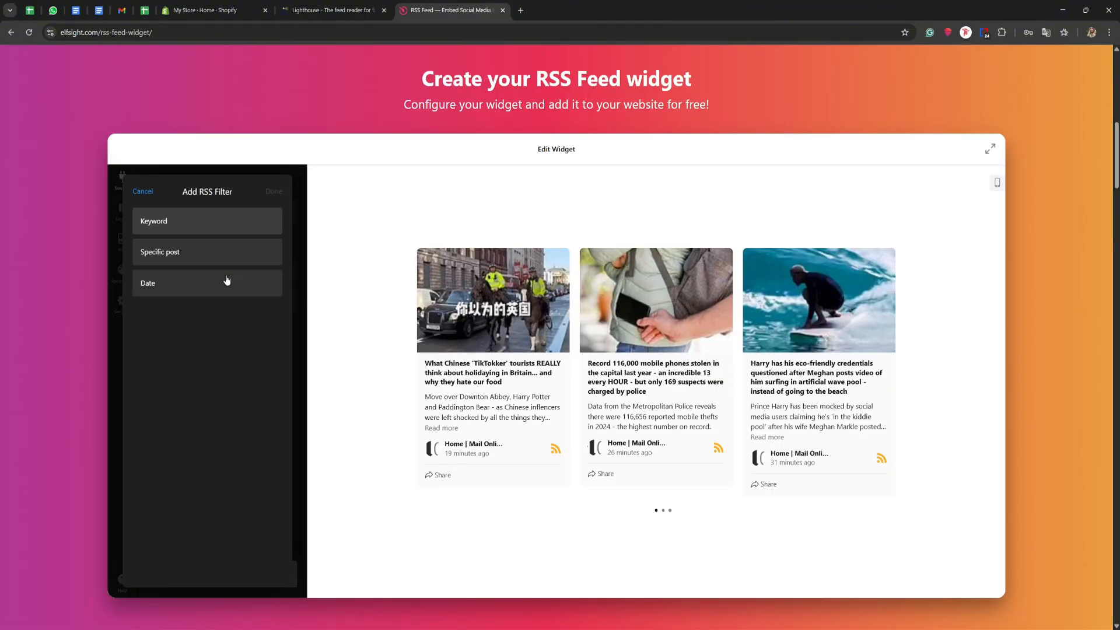
click(149, 194)
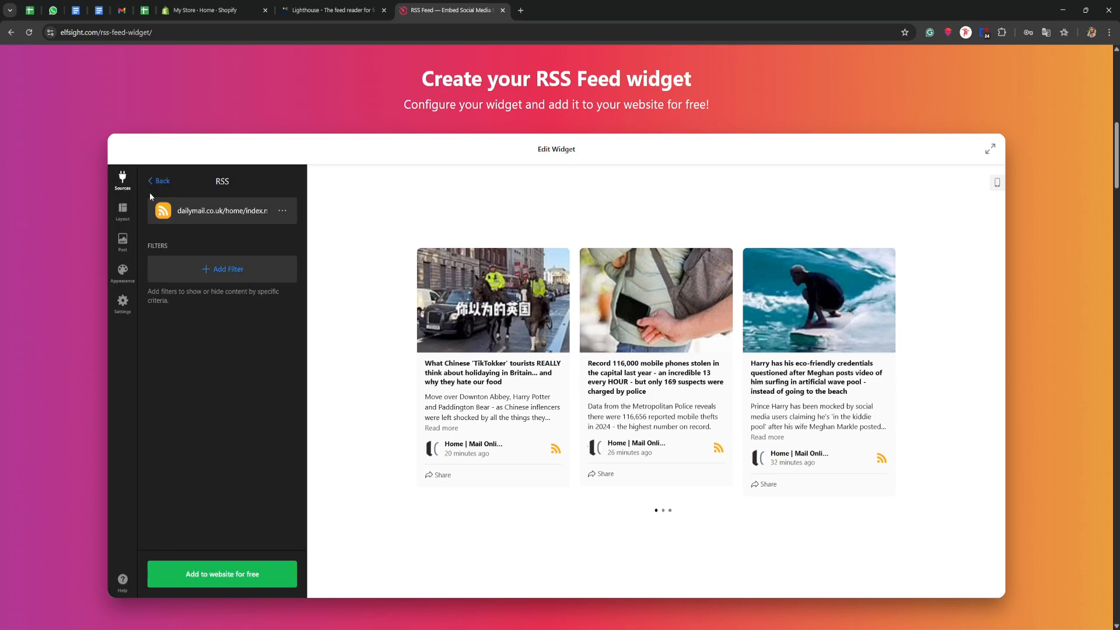
- Try the Grid layout, check its customization options, and return the widget to the Carousel layout
click(123, 211)
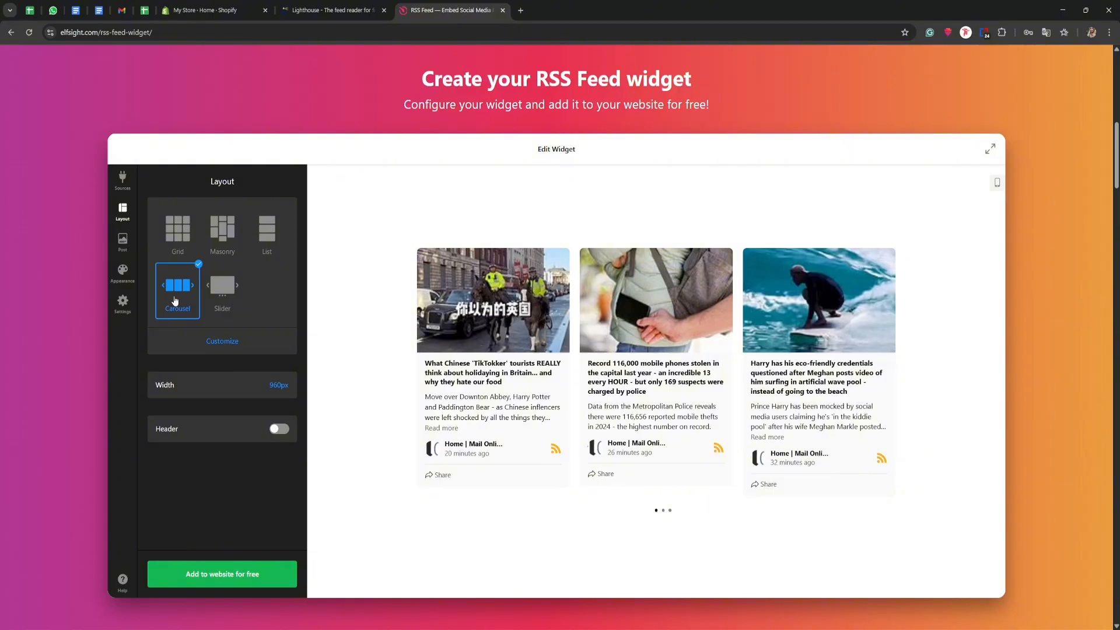
click(176, 238)
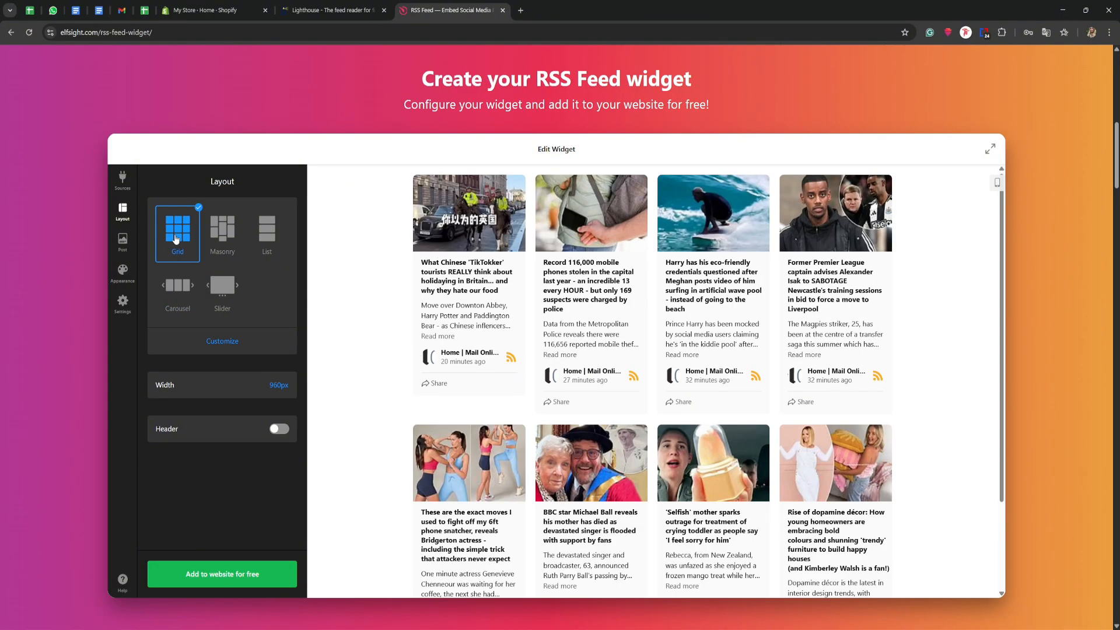
click(221, 339)
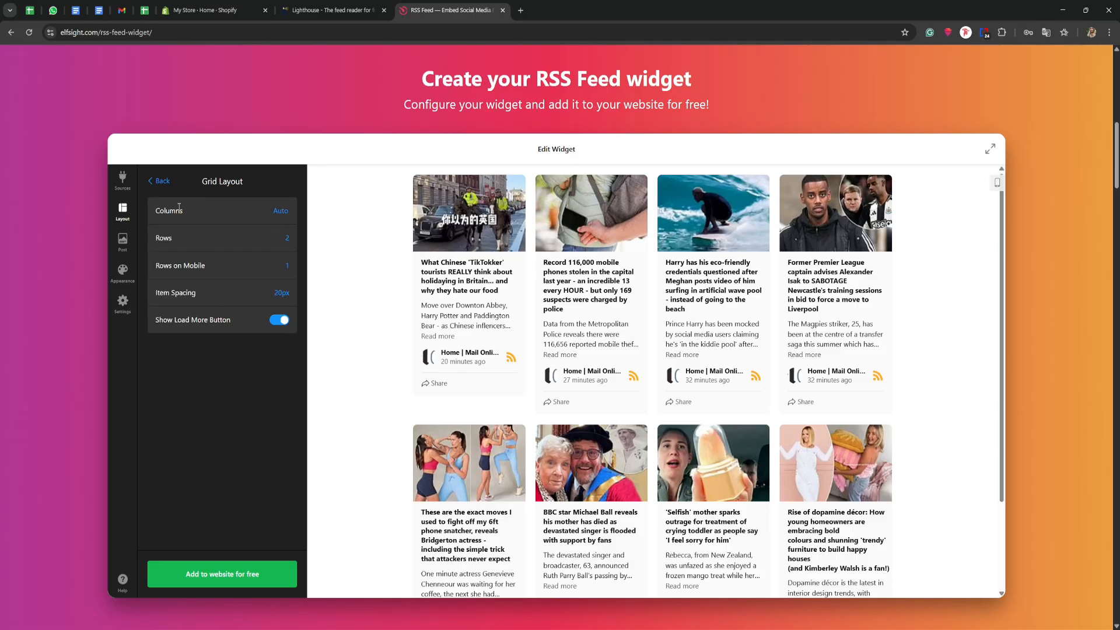
click(151, 183)
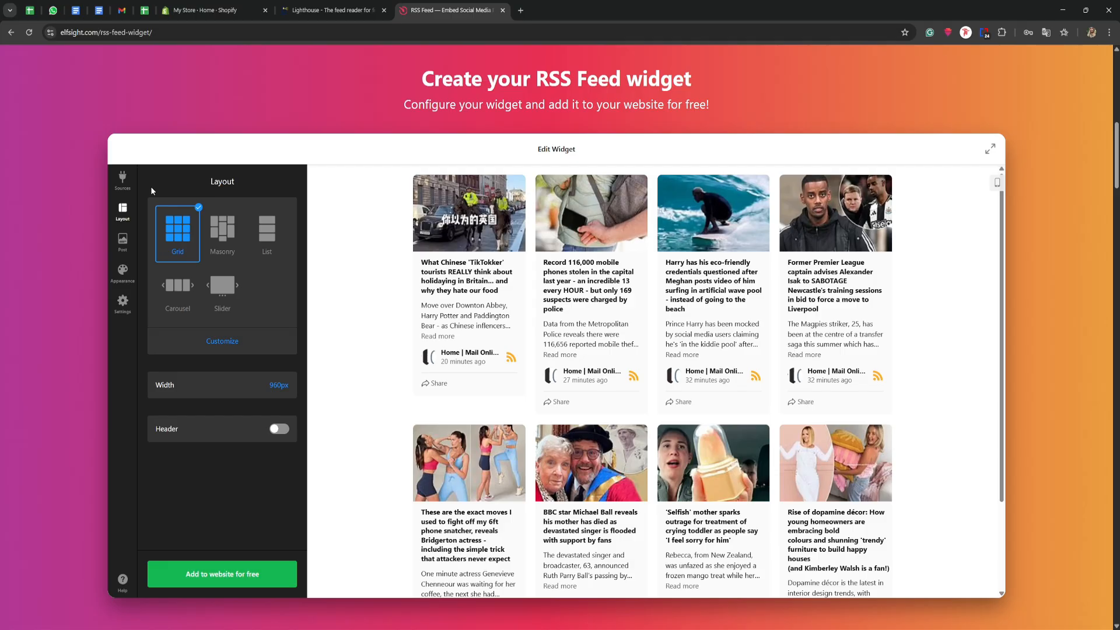
click(178, 287)
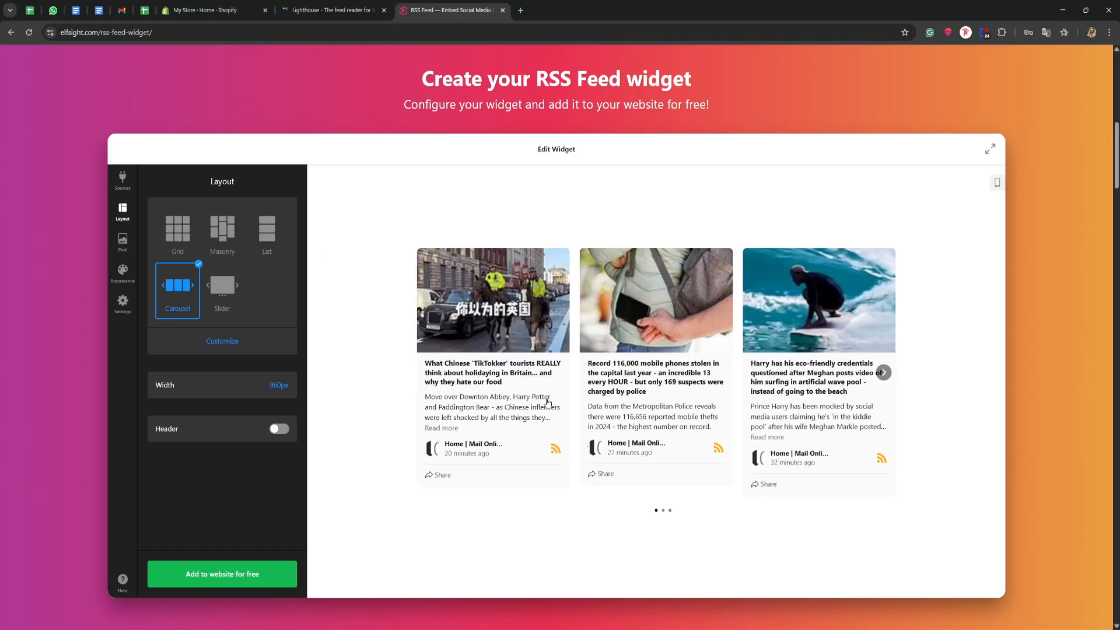
- Cycle through the available post styles and return to the card style with the image above the text
click(123, 244)
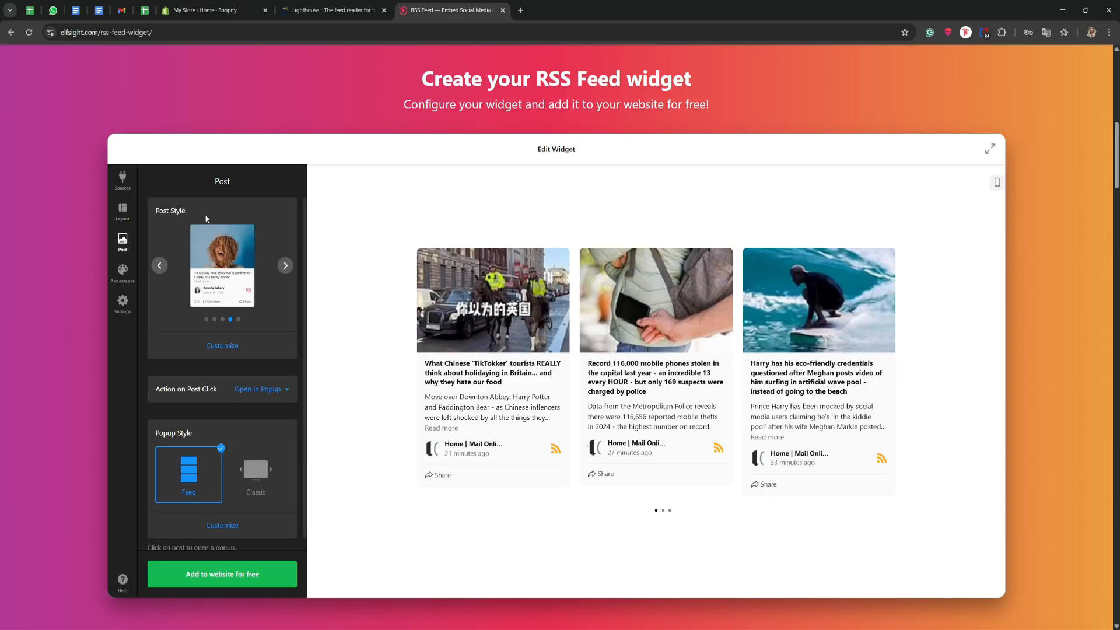
click(280, 266)
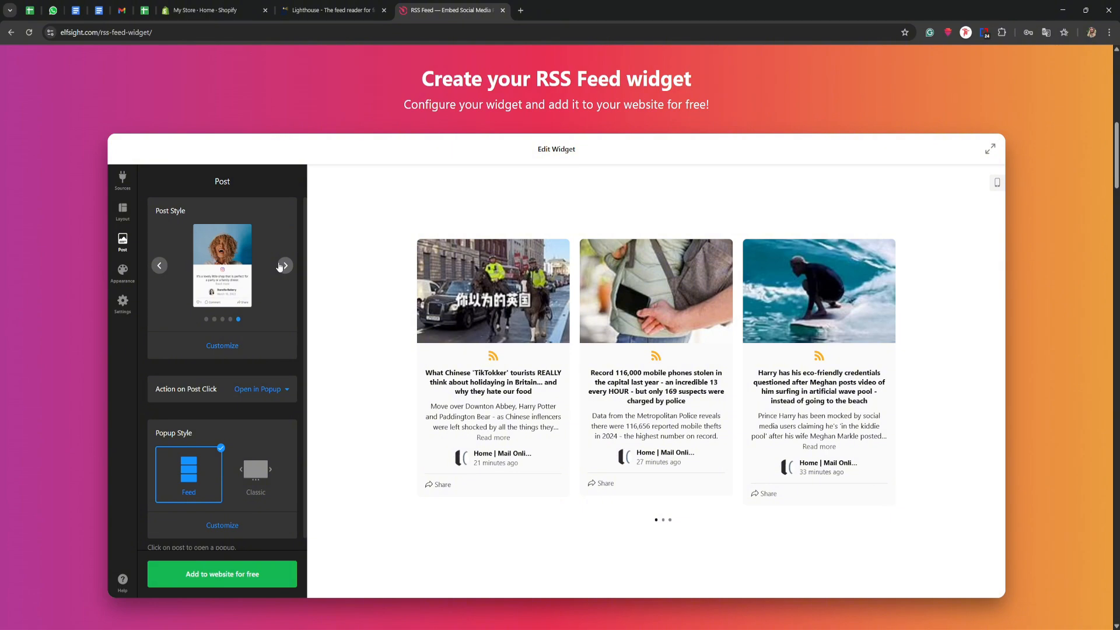
click(280, 266)
click(279, 266)
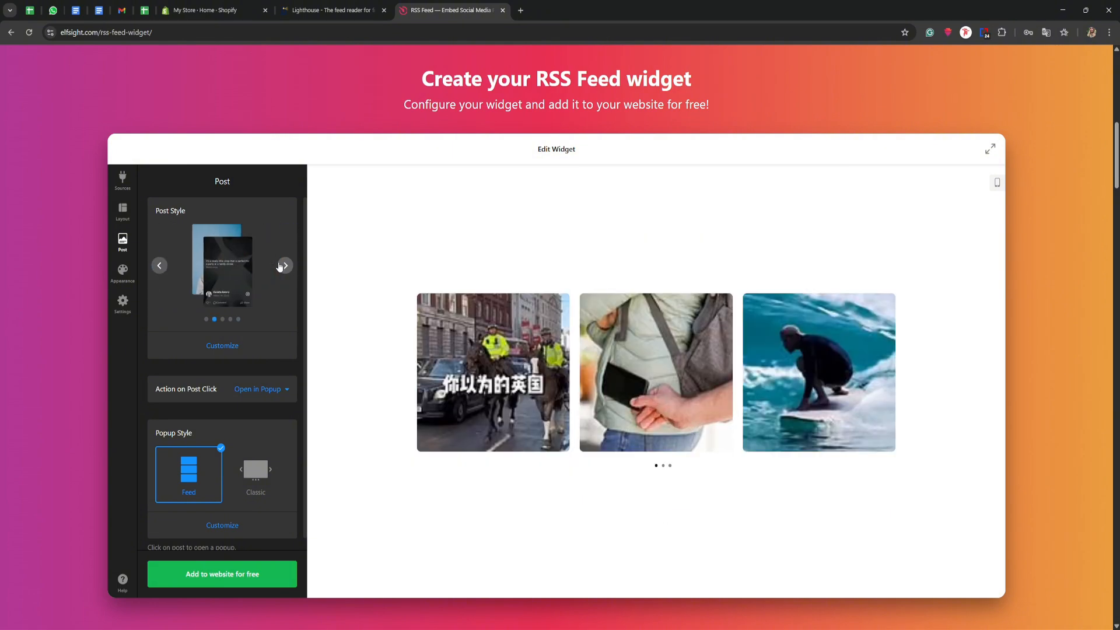
click(280, 266)
click(280, 265)
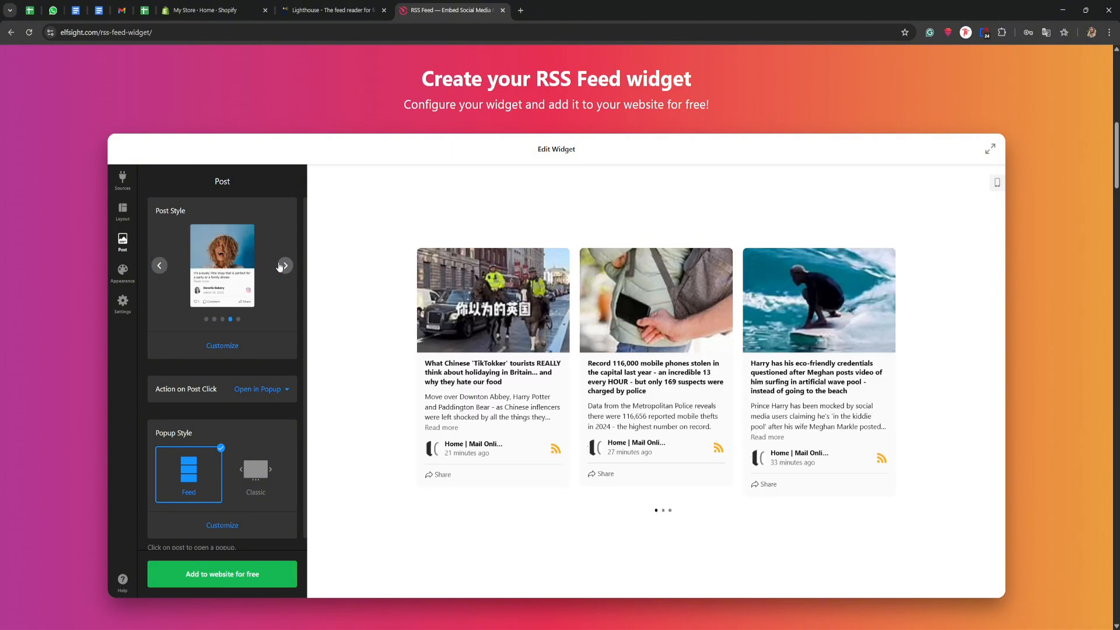
- Try Open in New Tab as the action on post click, test it on the first post, and restore Open in Popup
click(430, 350)
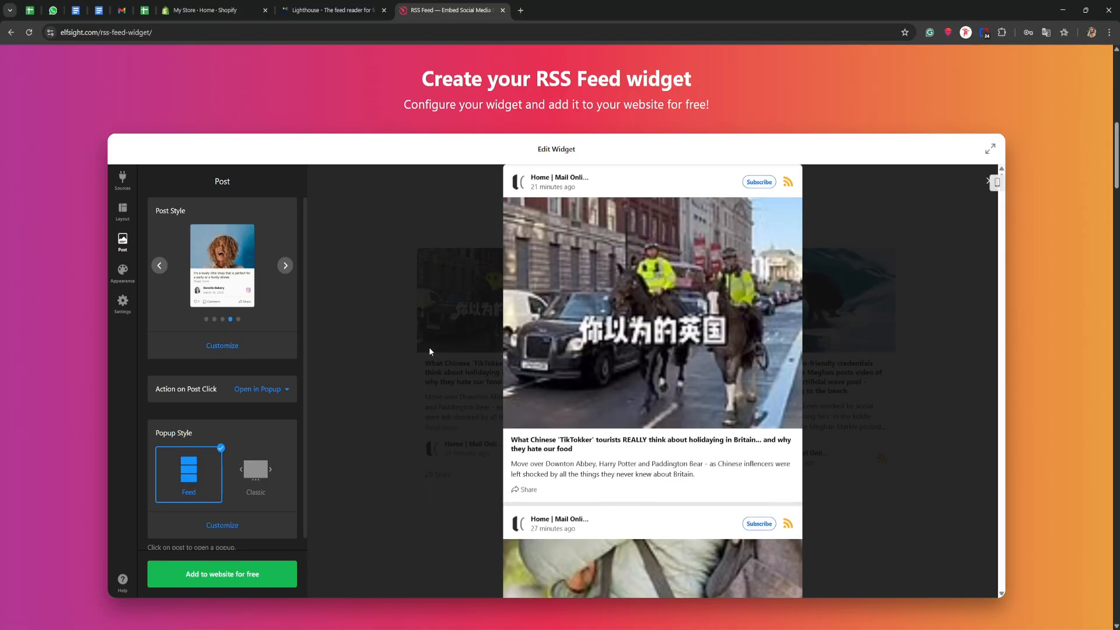
click(274, 389)
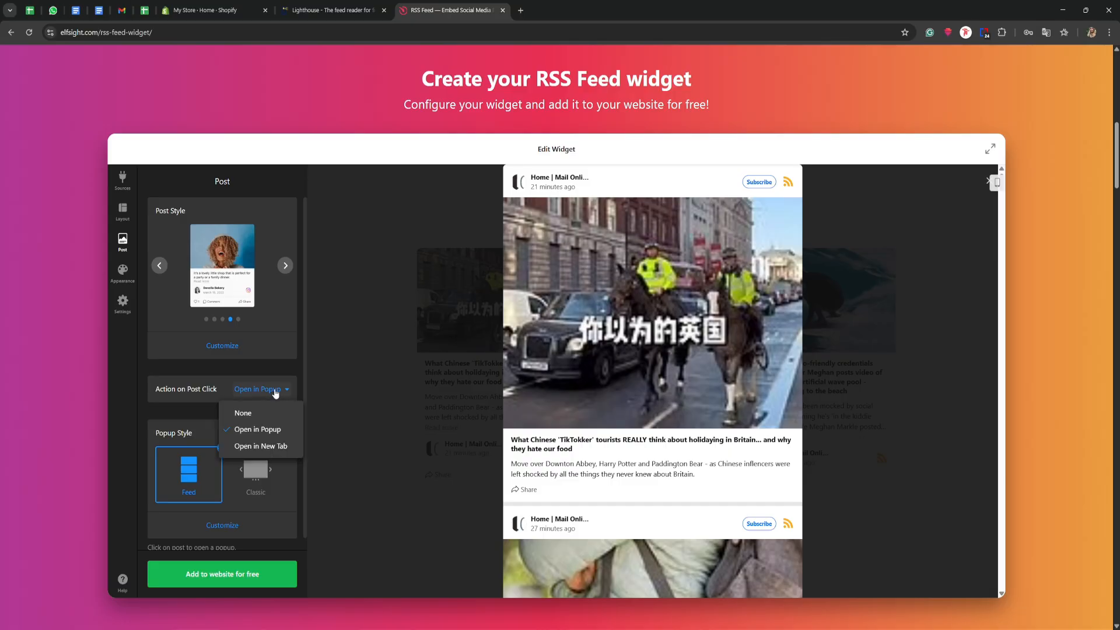
click(239, 448)
click(369, 323)
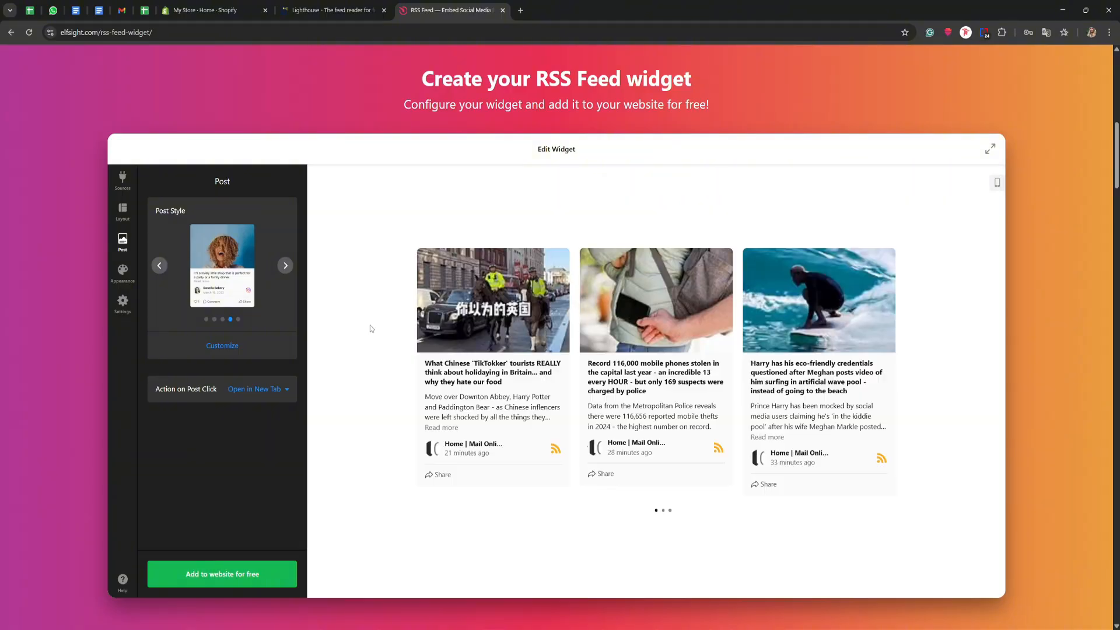
click(509, 324)
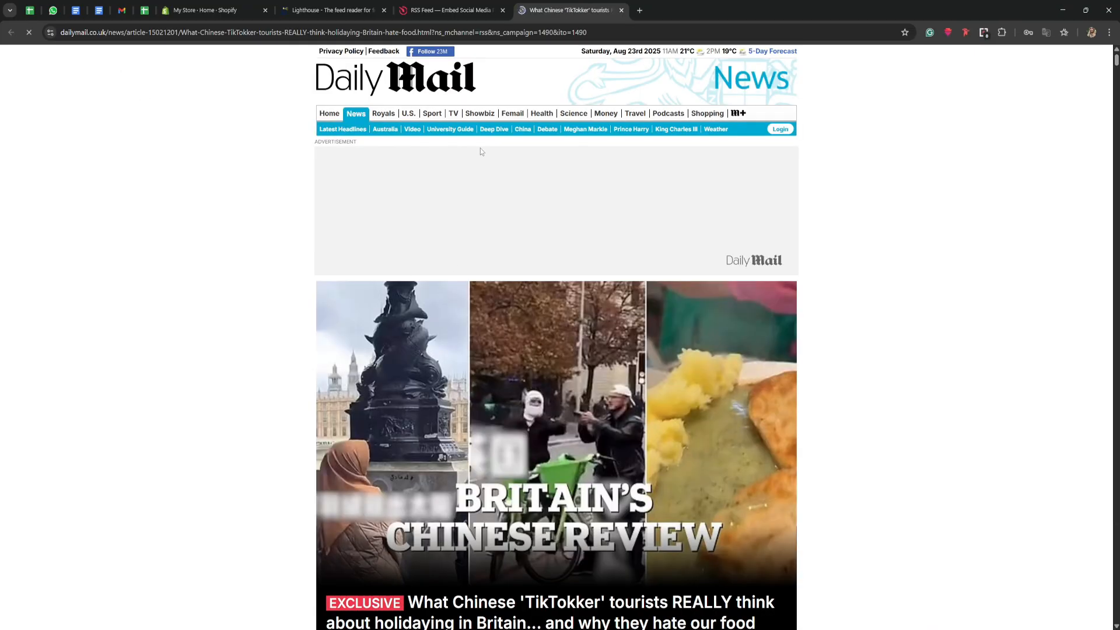
click(621, 10)
click(267, 395)
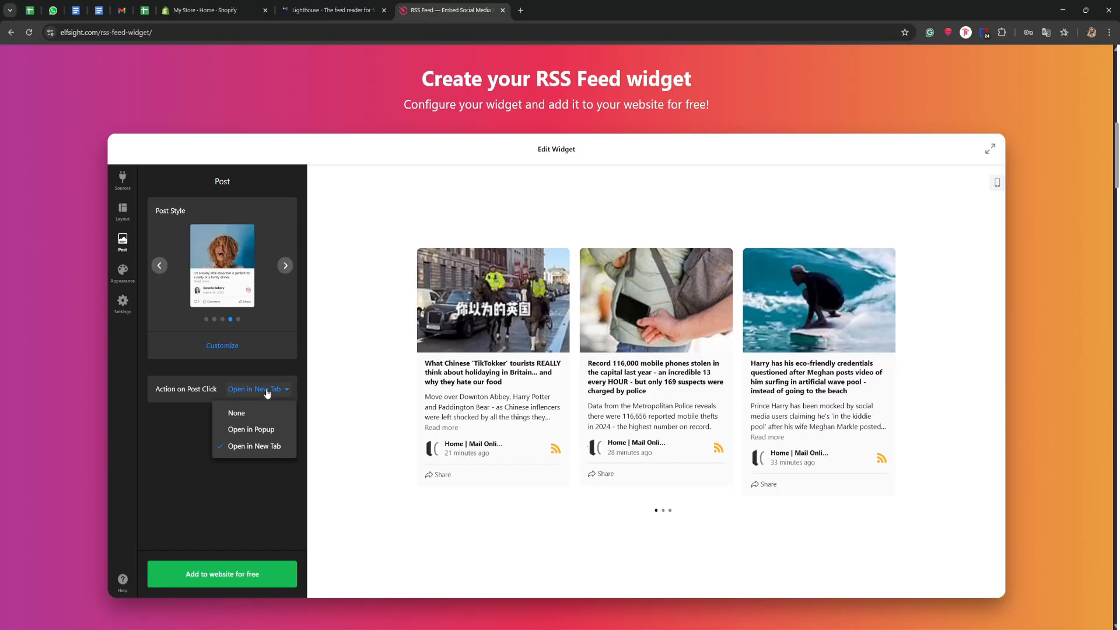
click(256, 431)
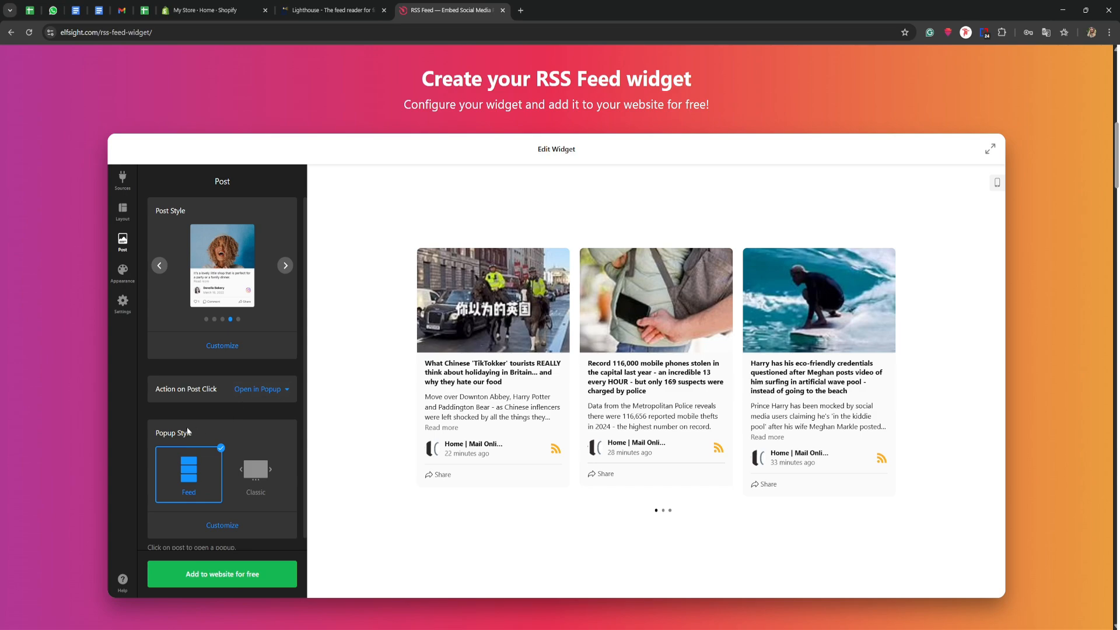
- Preview the first post in the Feed popup style, scroll through the popup, and close it
drag(151, 431, 205, 431)
click(205, 431)
click(489, 320)
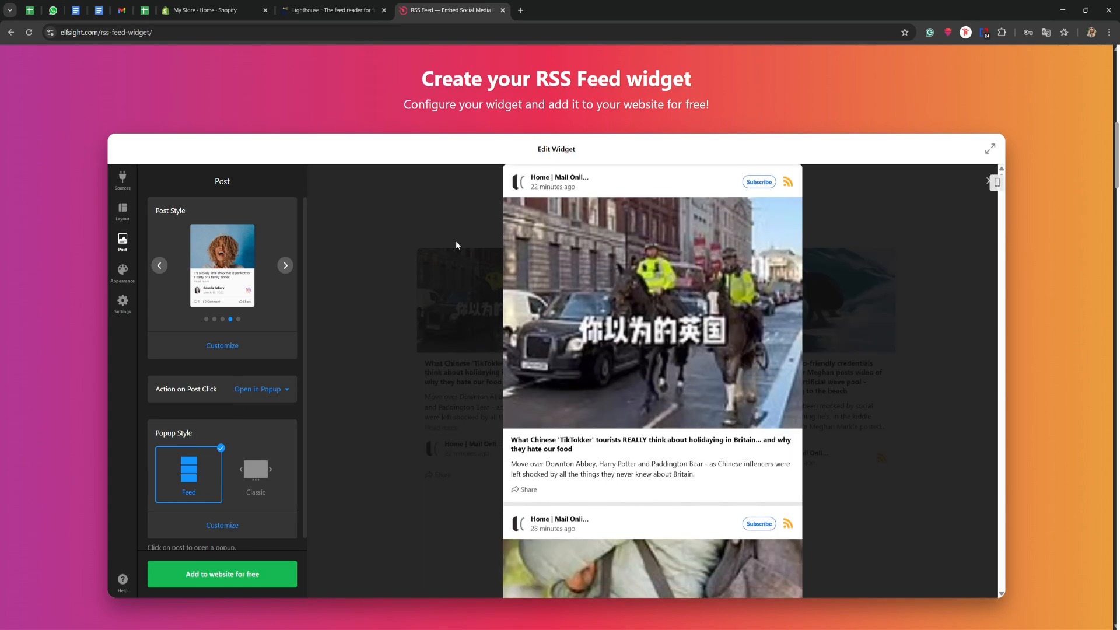
scroll(618, 369, down, 10)
click(373, 369)
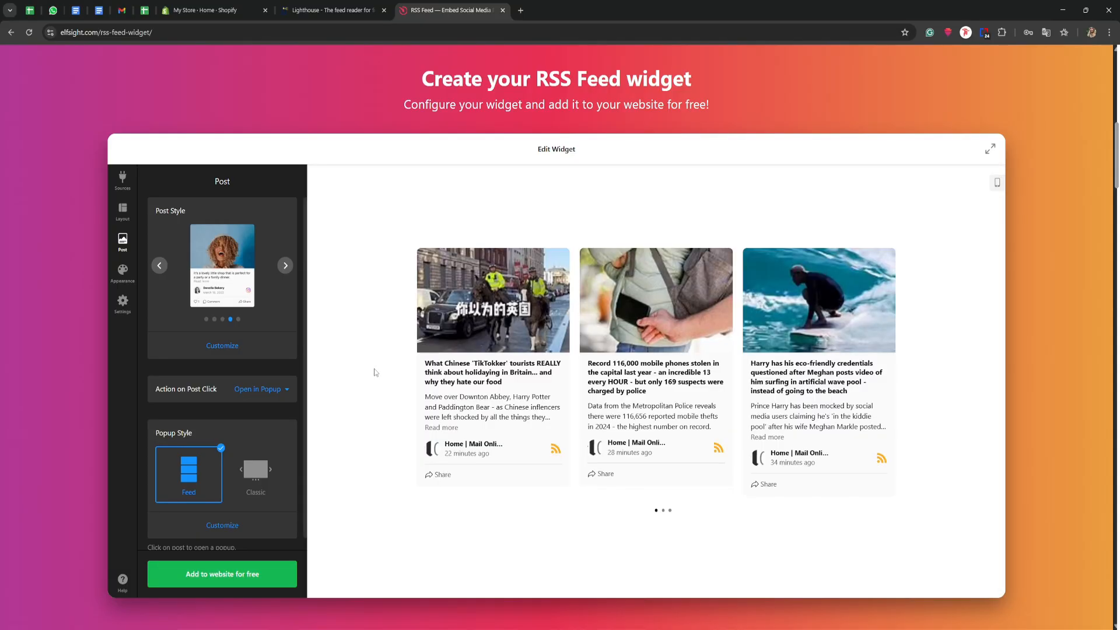
- Try the Classic popup style, page through a few posts in it, and return the popup style to Feed
click(250, 468)
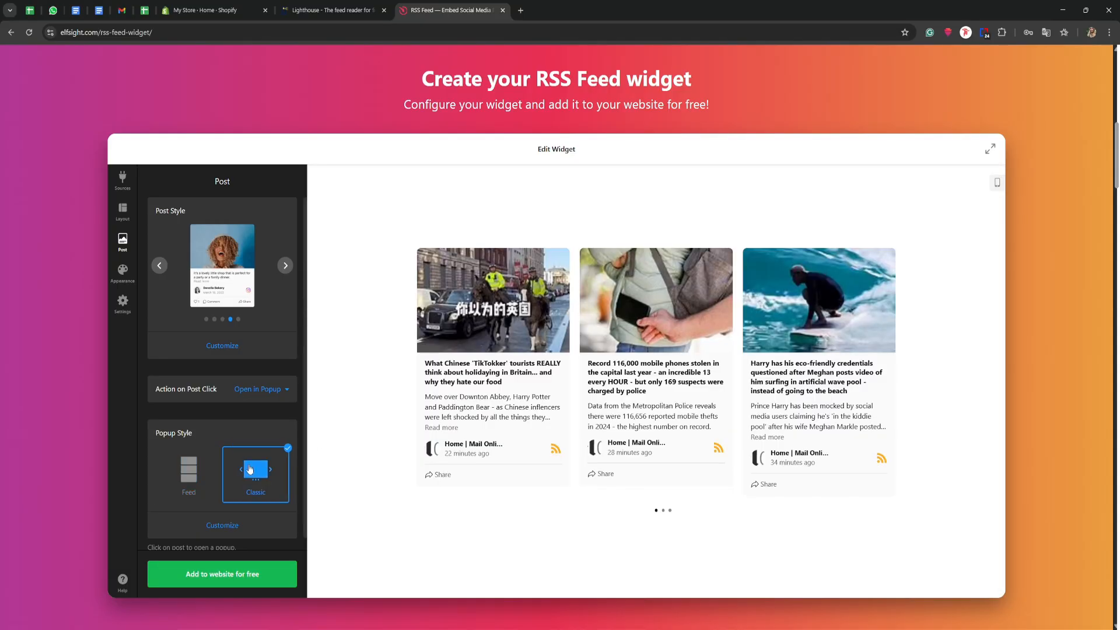
click(498, 314)
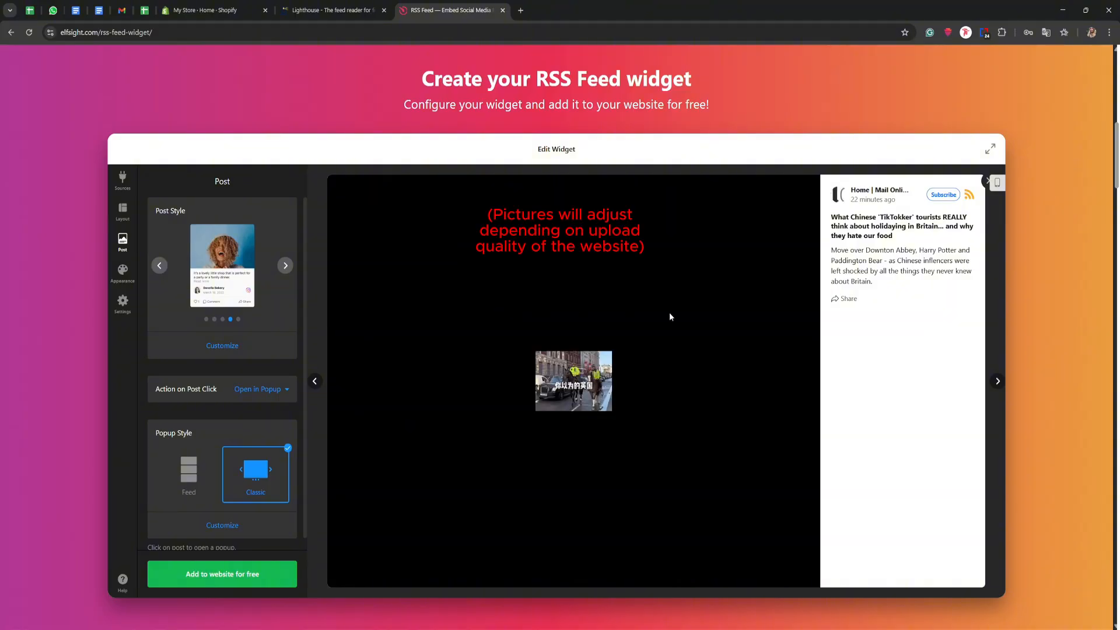
click(997, 381)
click(998, 381)
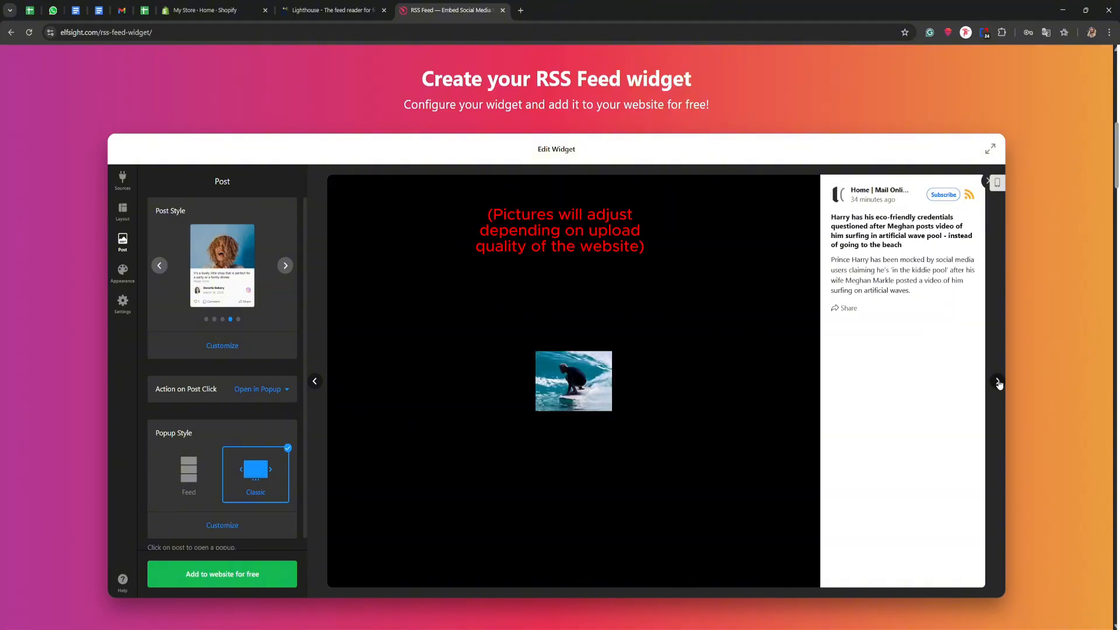
click(196, 464)
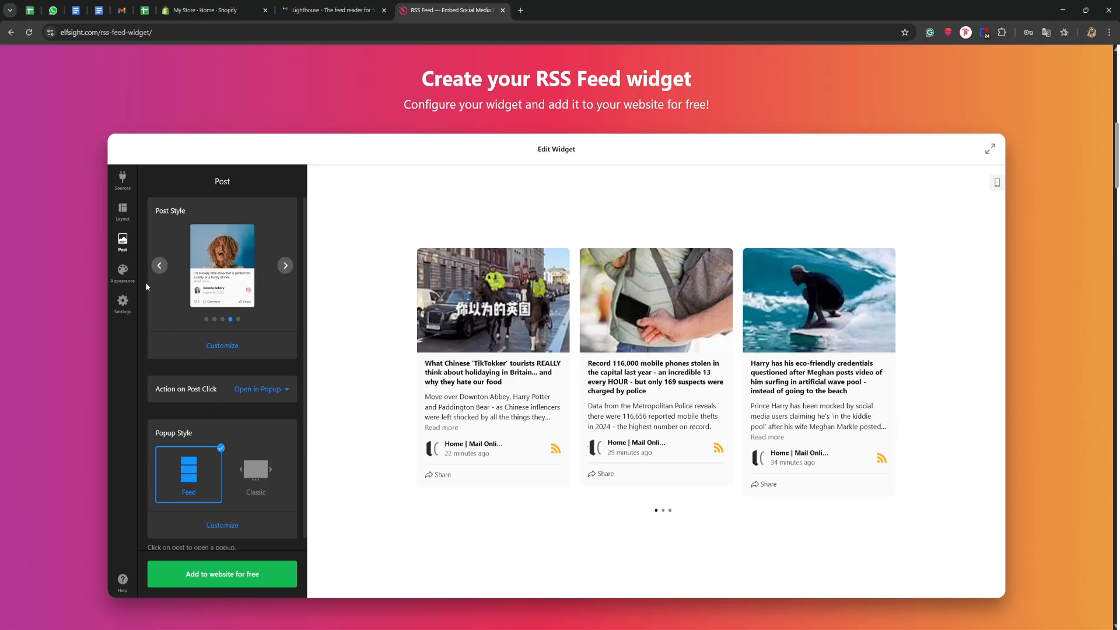
- Try the Dark color scheme in the widget's appearance settings and switch back to Light
click(117, 271)
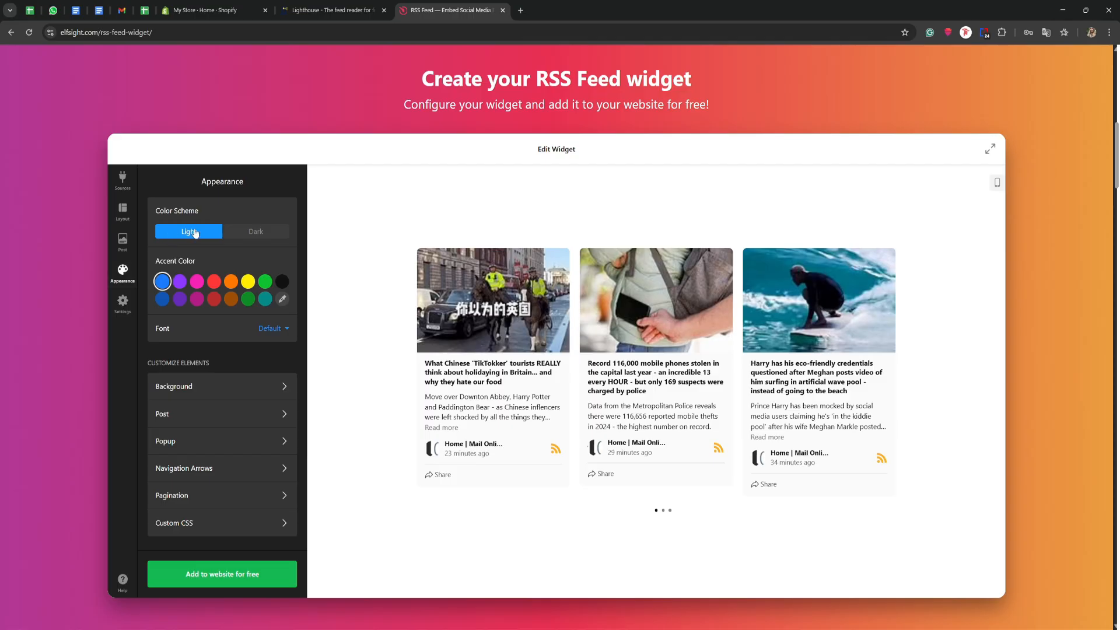
click(252, 231)
click(201, 232)
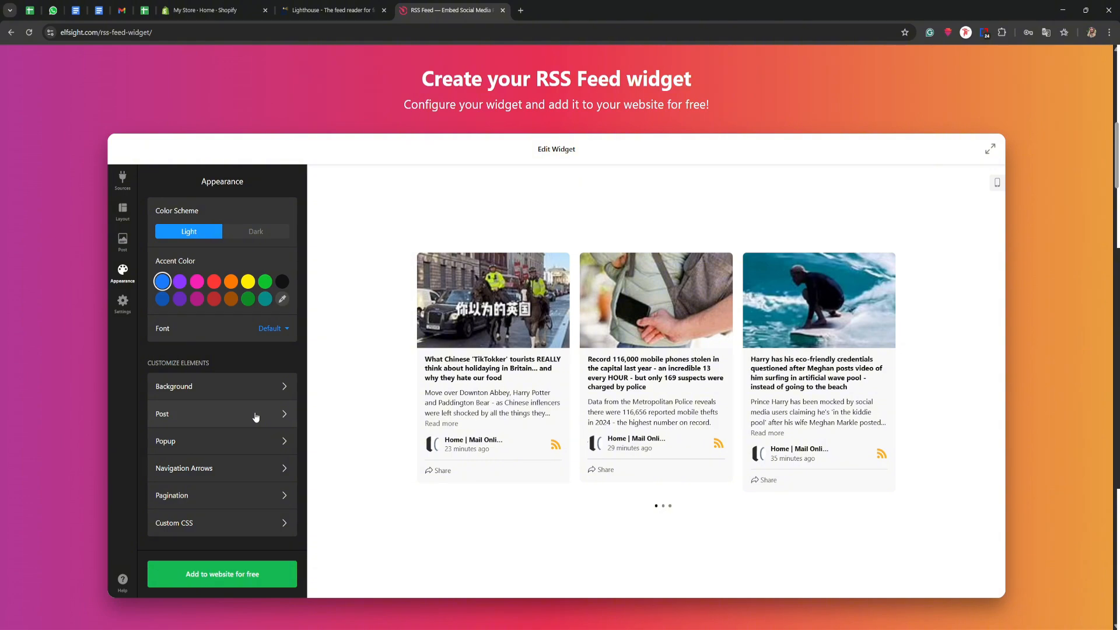
- Customize the post background color, trying yellow, red and light red before settling on a translucent dark gray
click(187, 411)
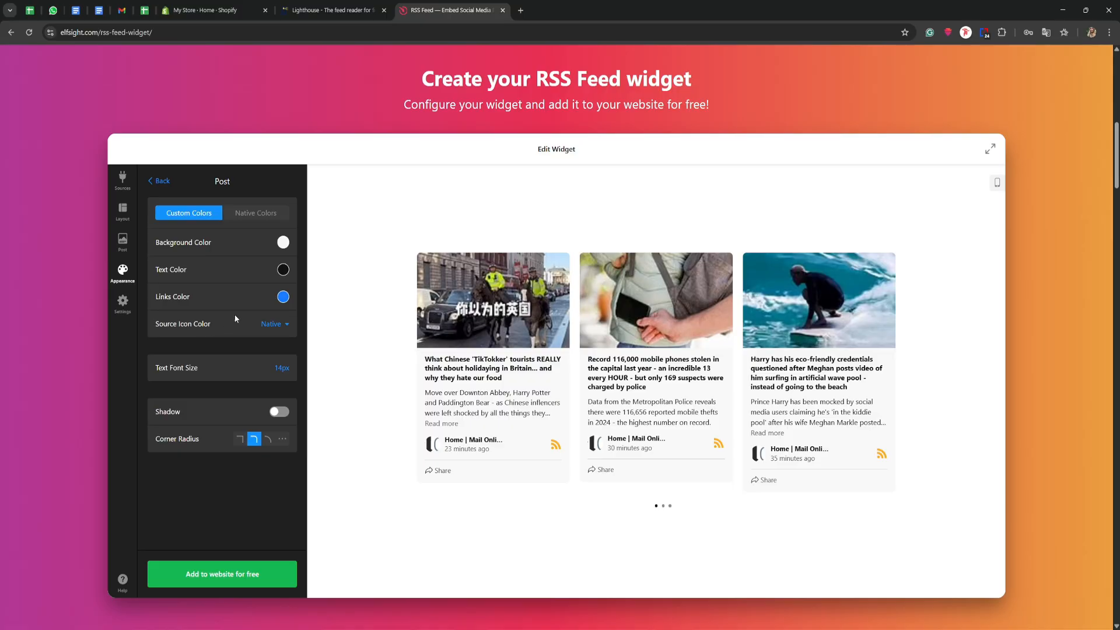
click(283, 244)
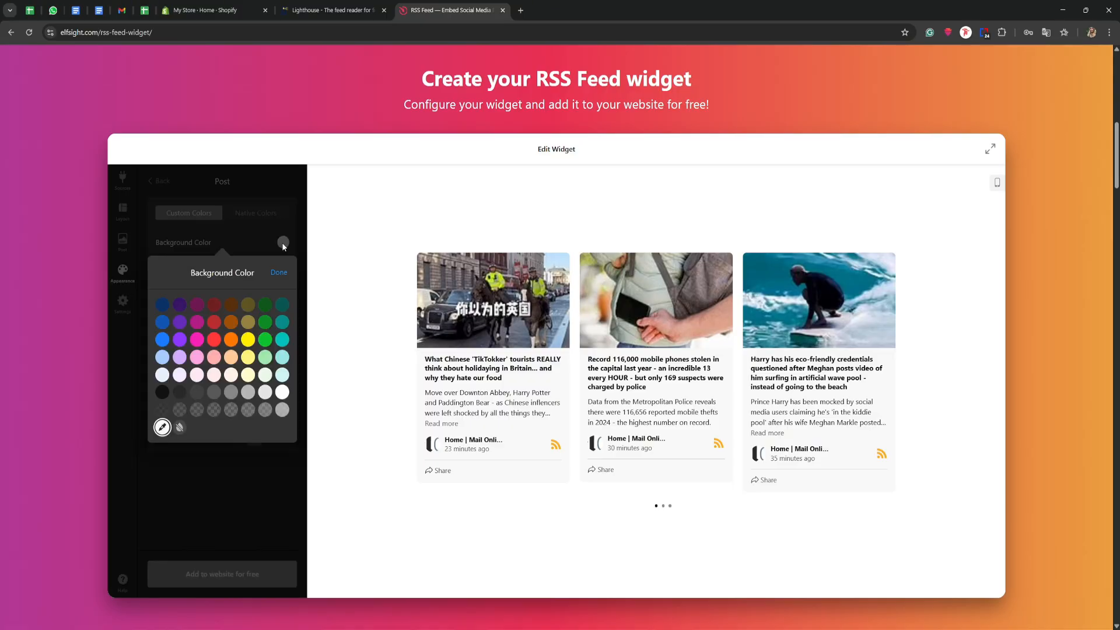
click(247, 342)
click(213, 339)
click(215, 358)
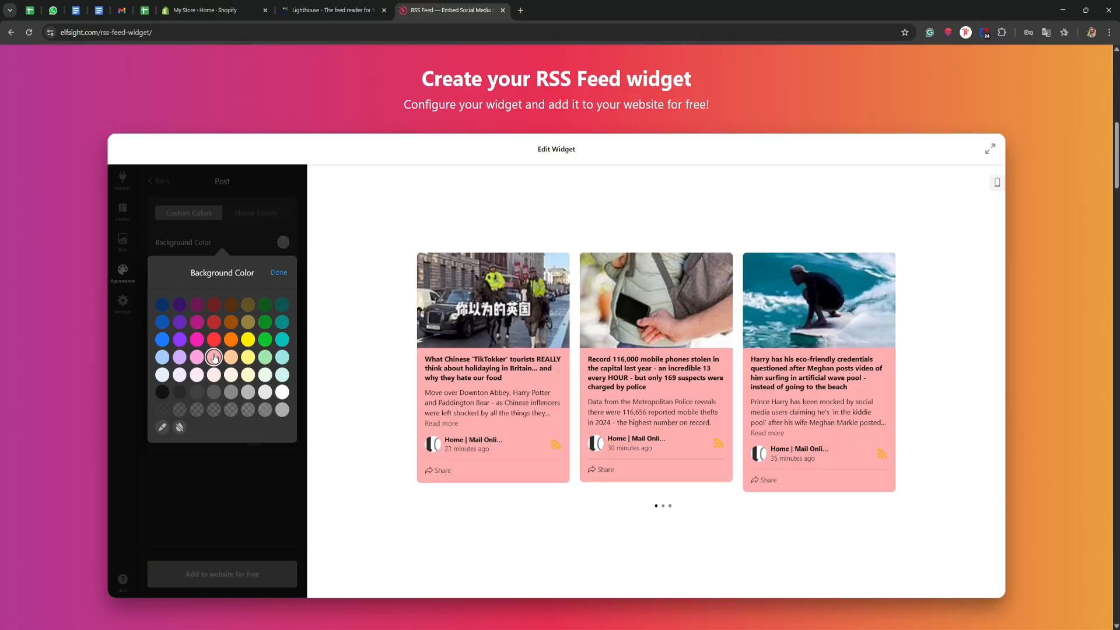
click(196, 410)
click(279, 273)
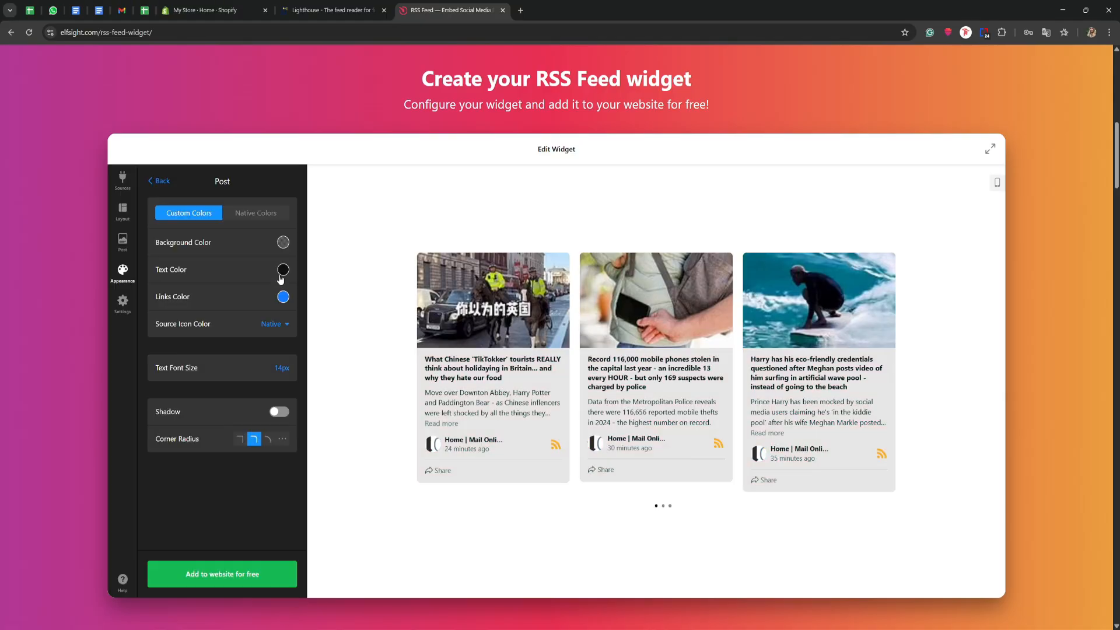
click(282, 242)
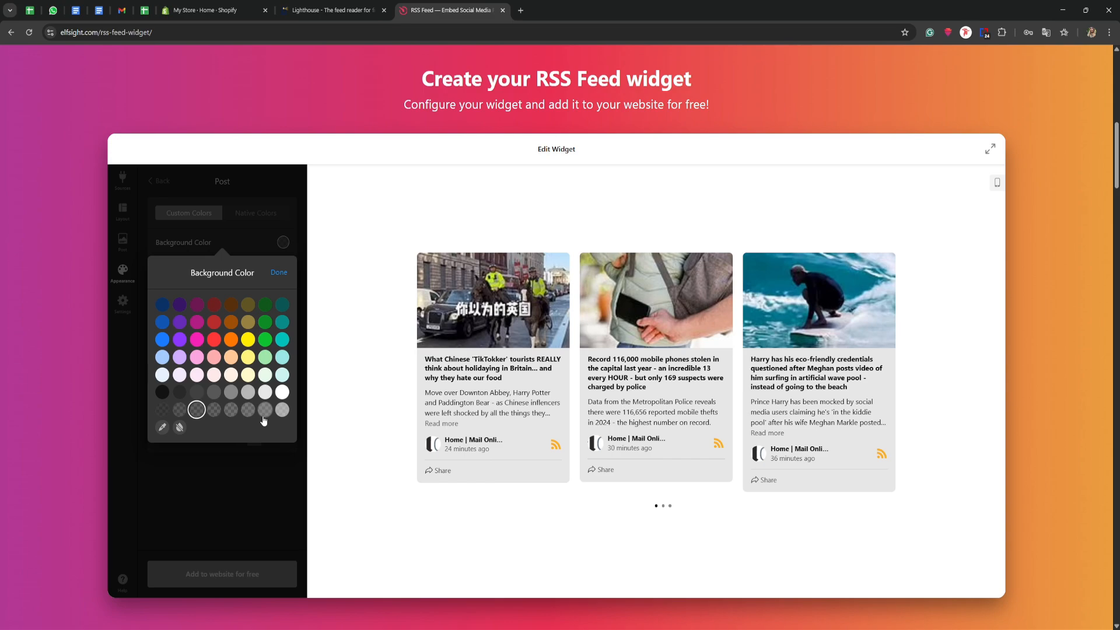
click(224, 490)
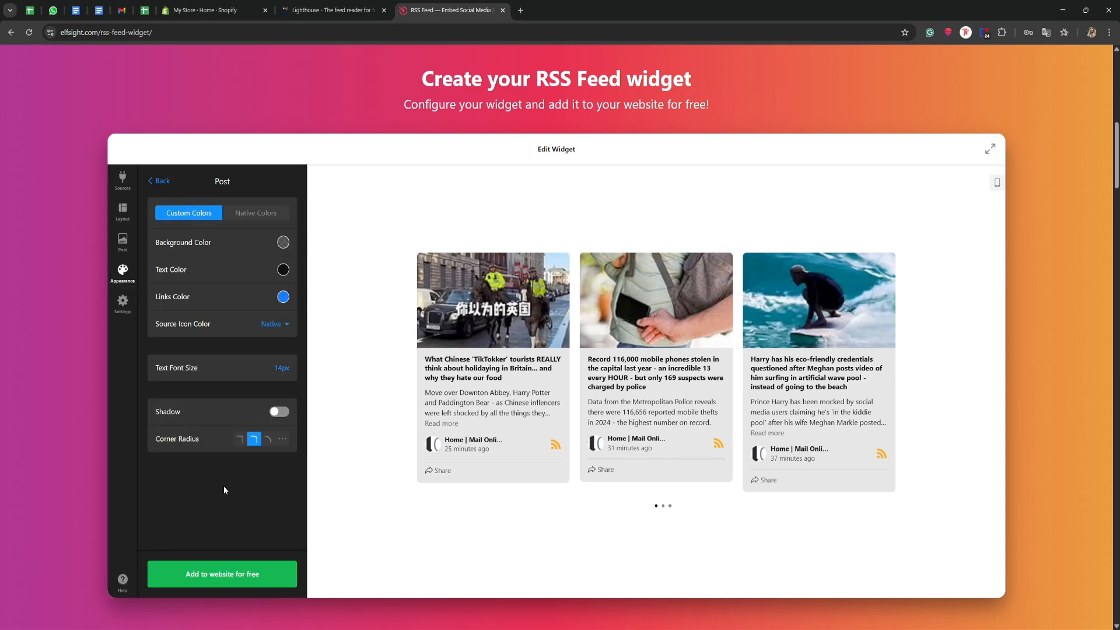
- Add the RSS Feed widget to the website by publishing it on the Free plan, and copy its embed code
click(212, 574)
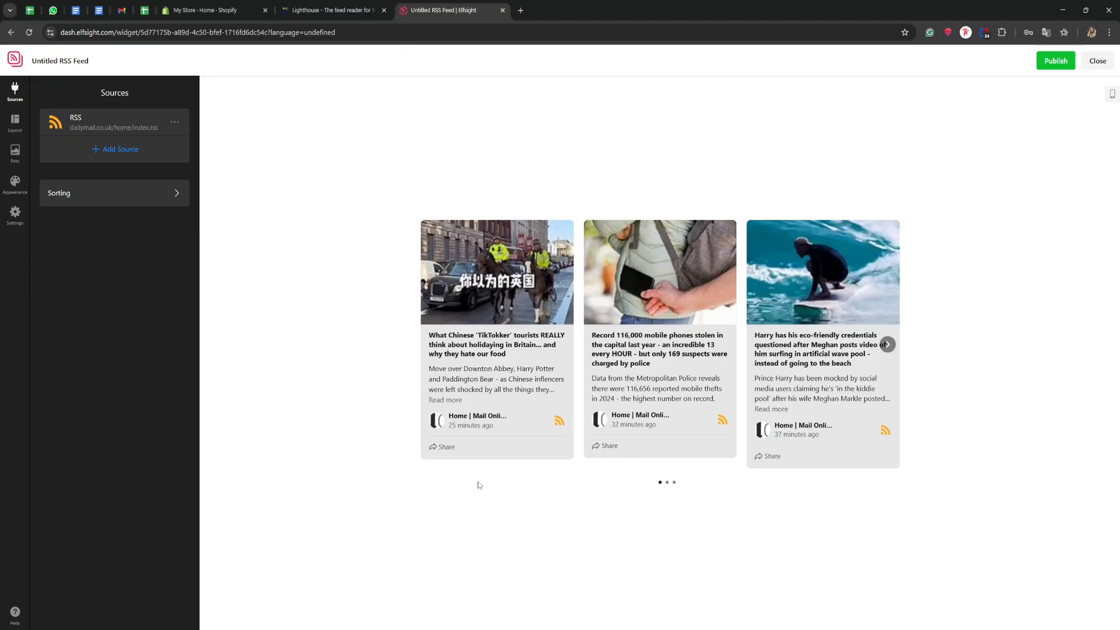
click(1050, 63)
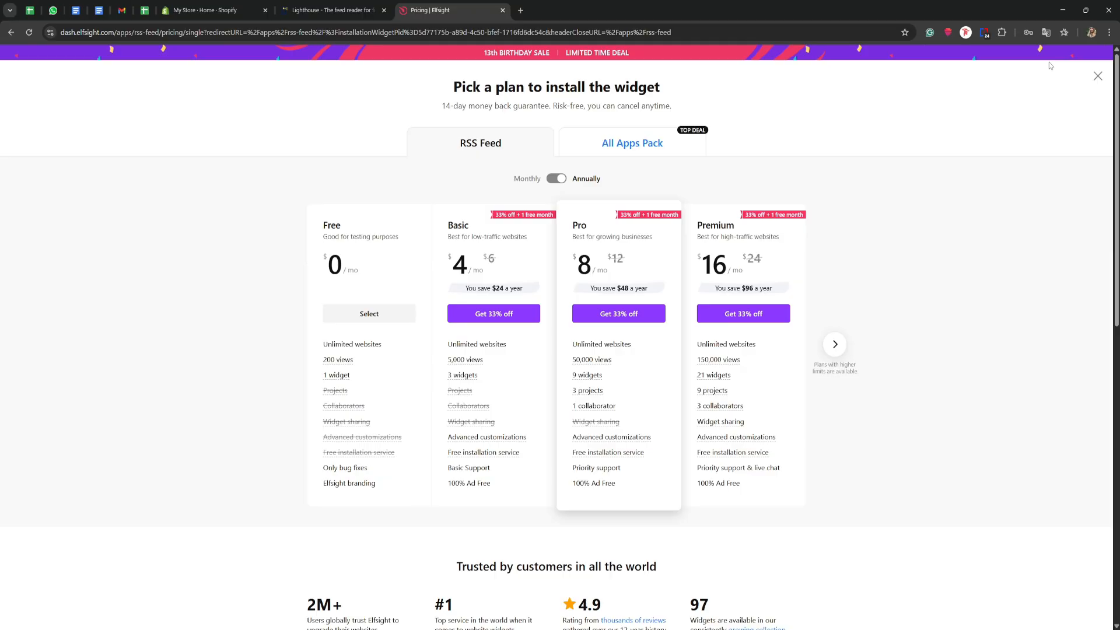
click(364, 317)
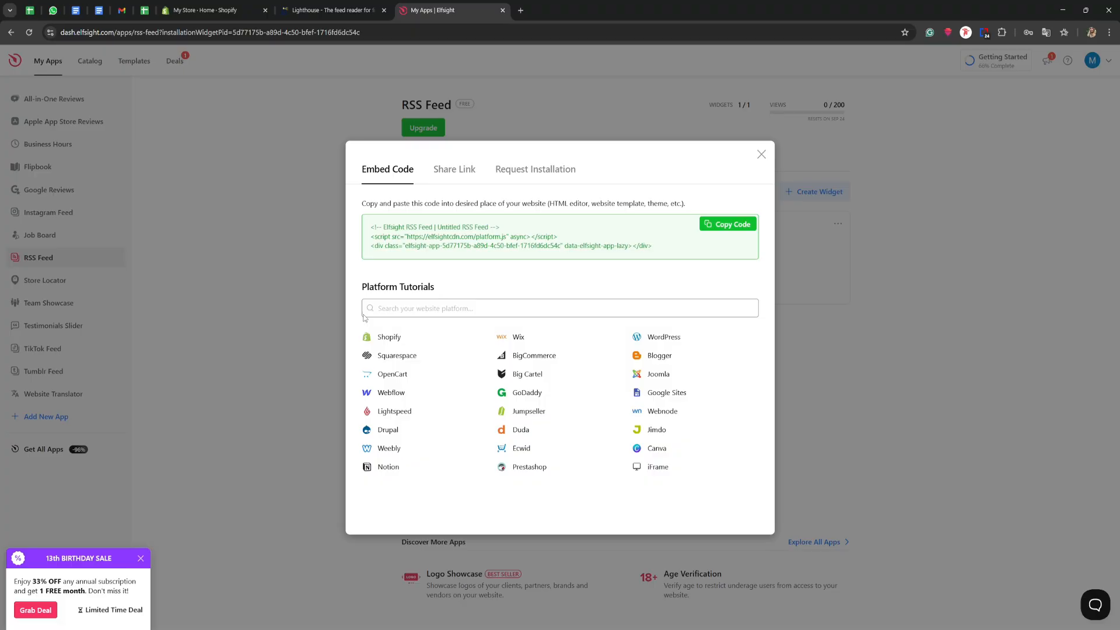
click(729, 227)
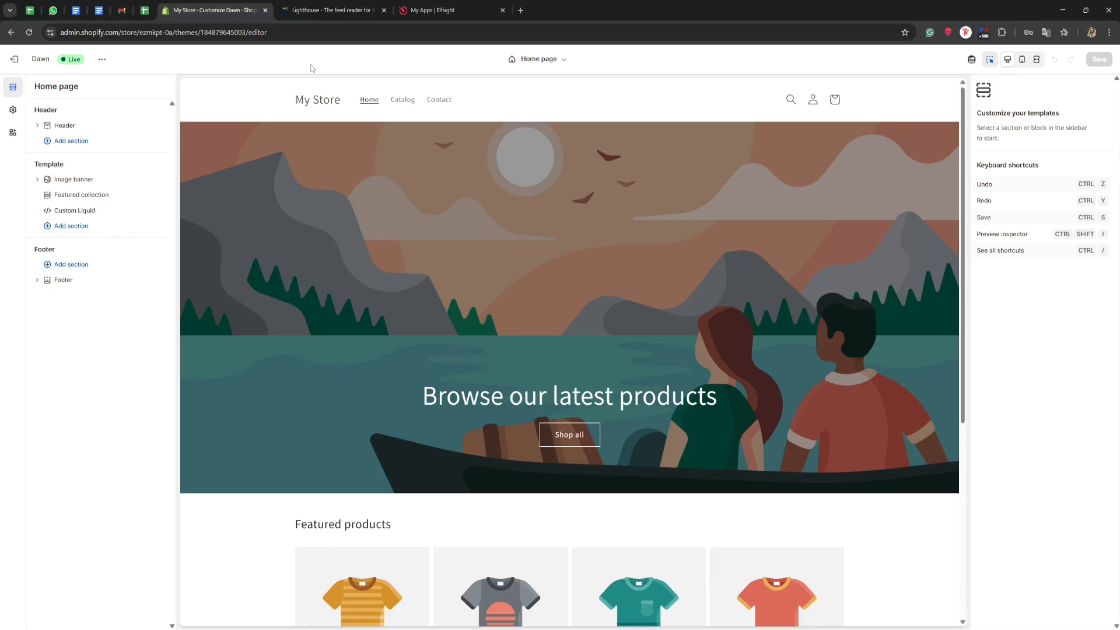
- In the Shopify theme editor, choose the Home page and add a Custom Liquid section to its template
click(529, 67)
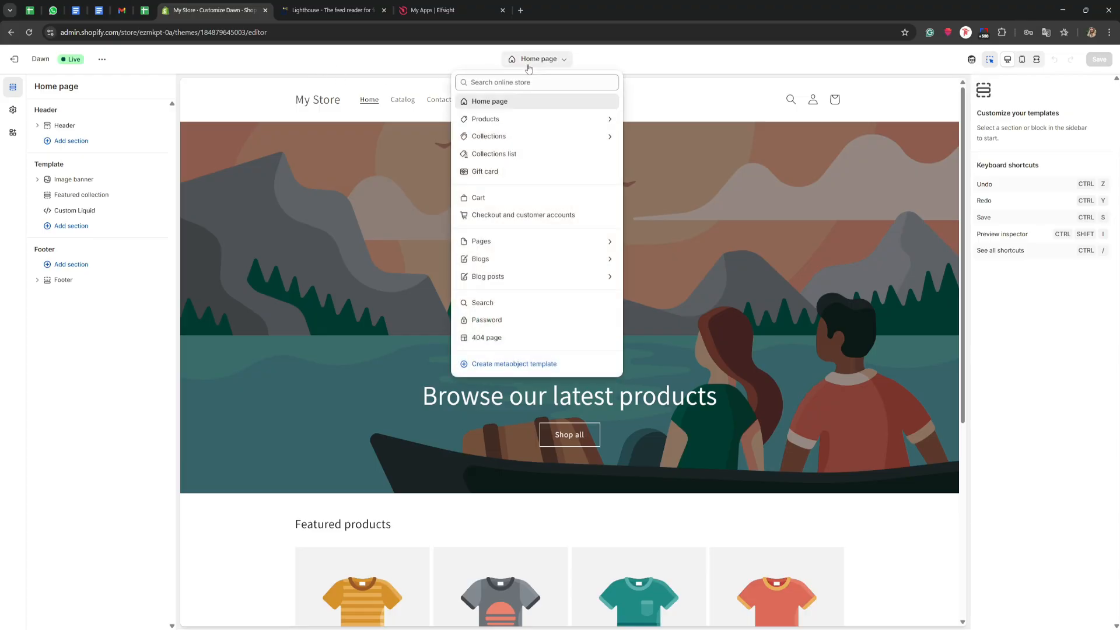
click(491, 103)
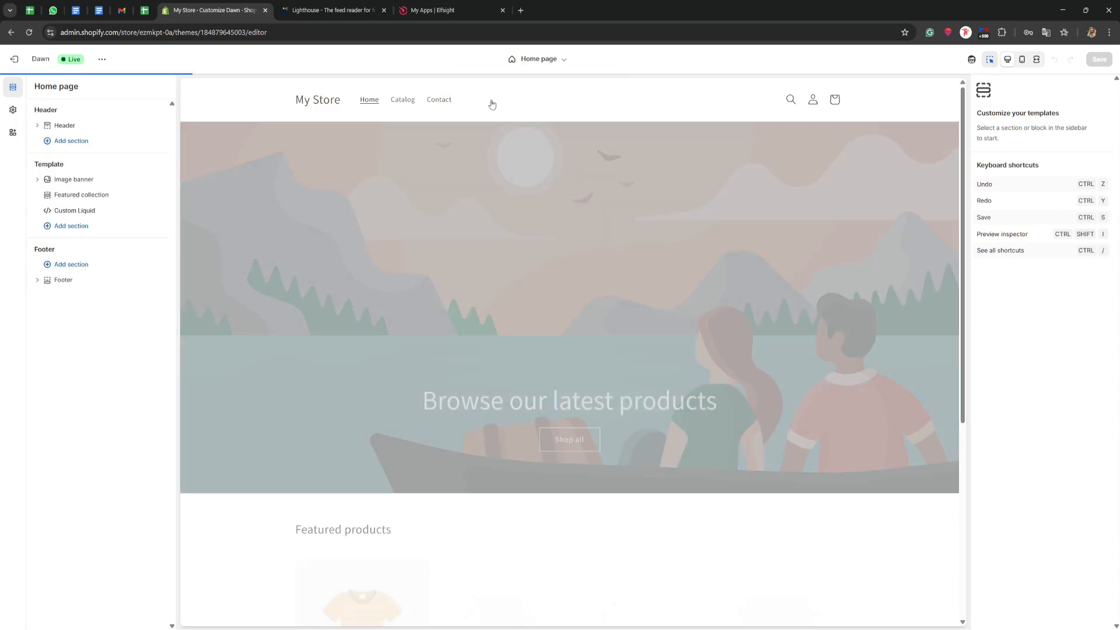
scroll(484, 175, down, 4)
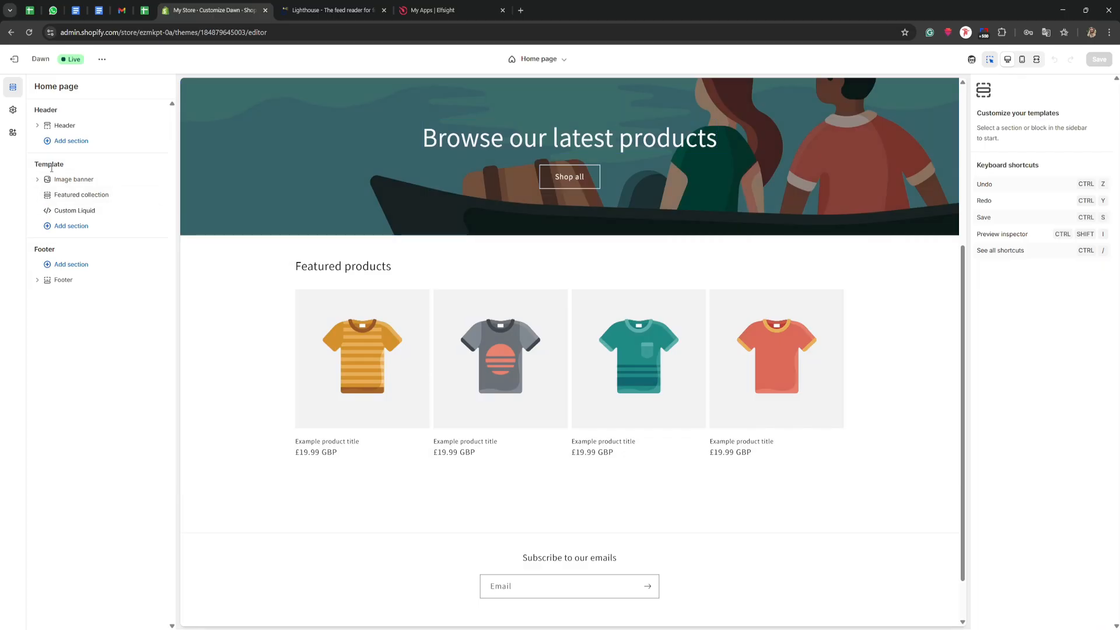
click(57, 229)
scroll(226, 291, down, 2)
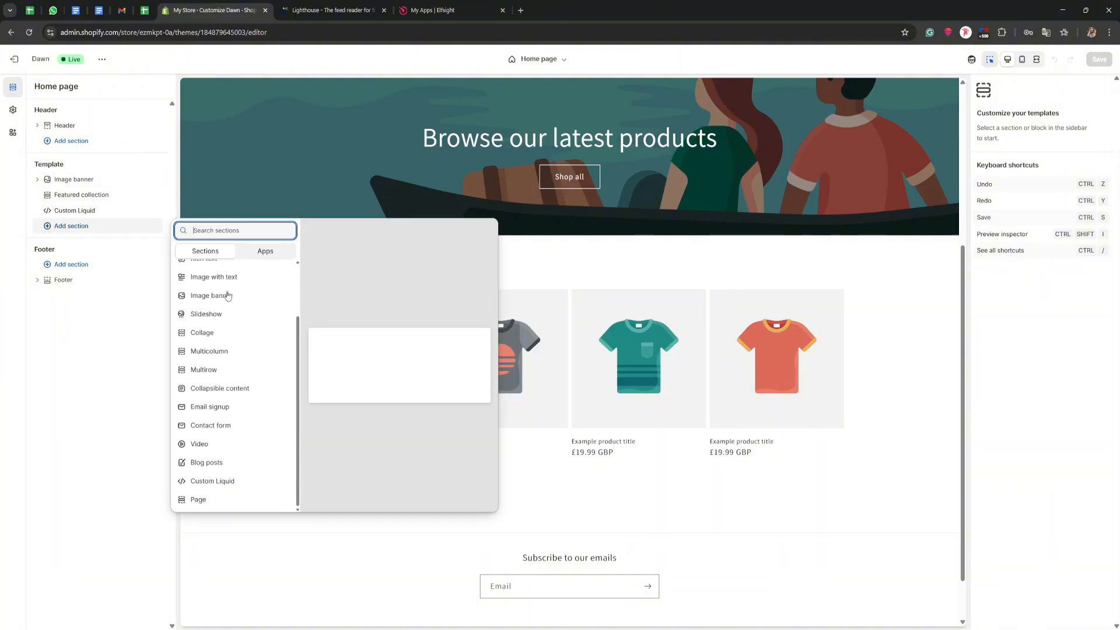
click(209, 487)
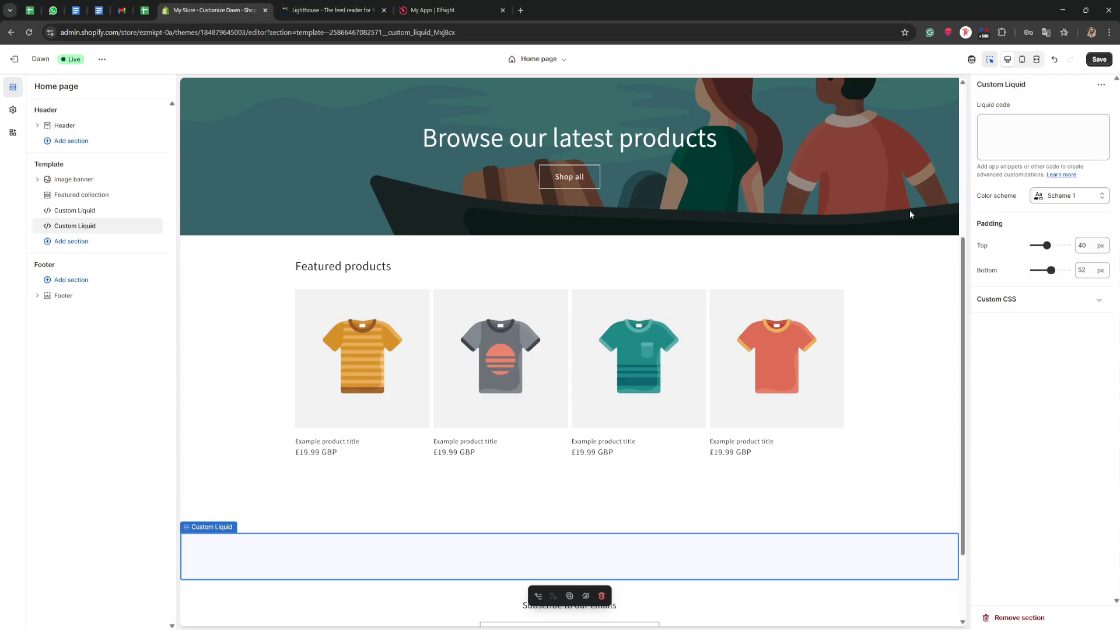
- Paste the copied Elfsight embed code into the new section's Liquid code and view the feed in the page preview
click(1008, 129)
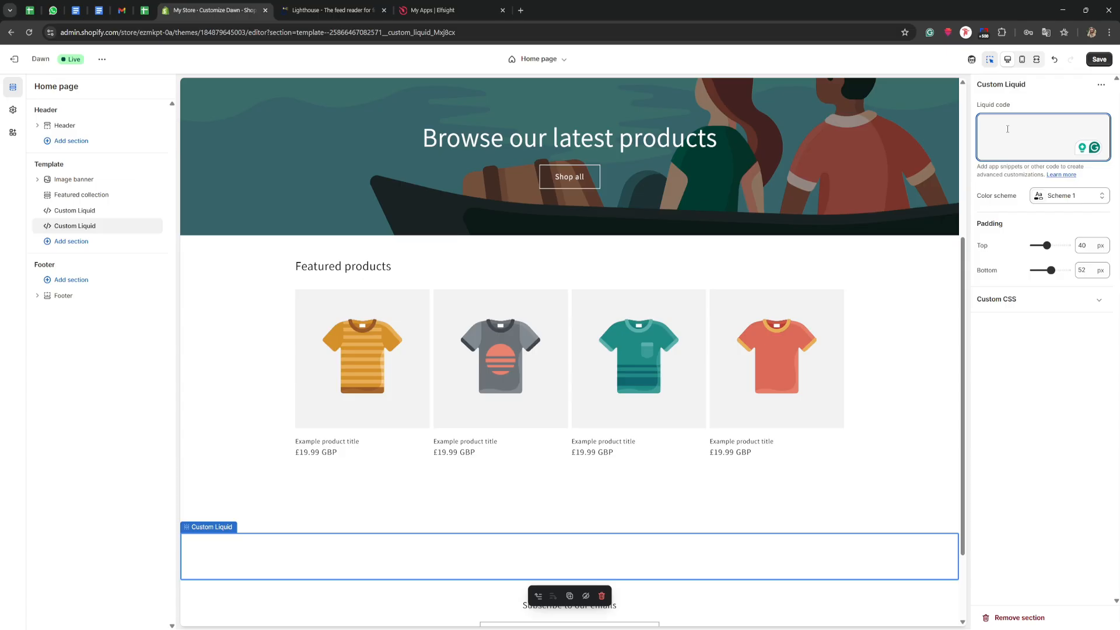
right_click(1007, 129)
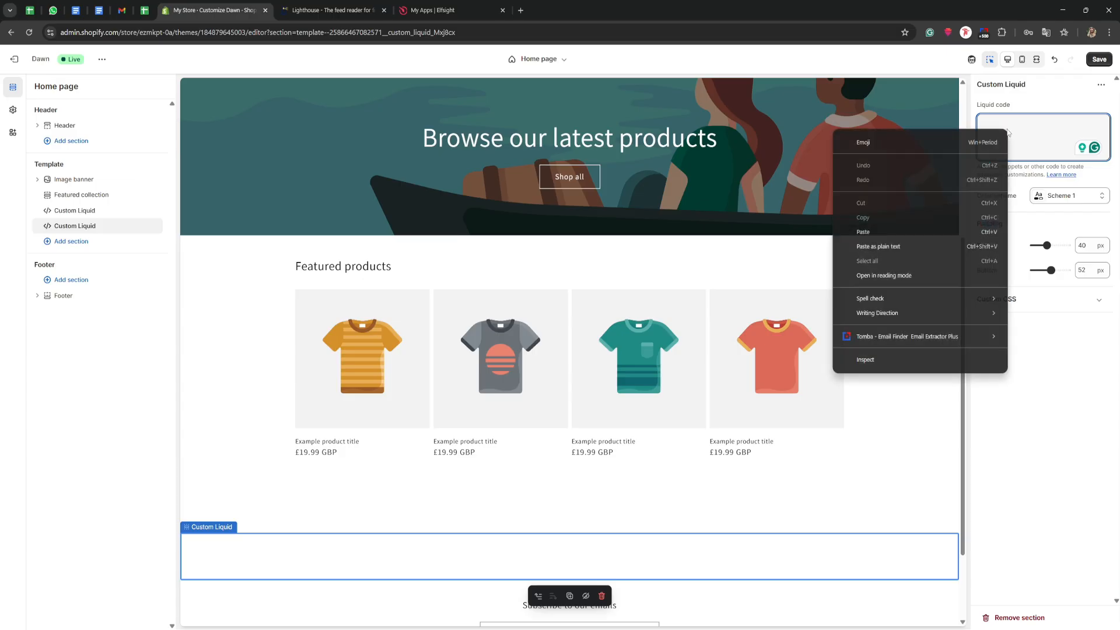
click(929, 230)
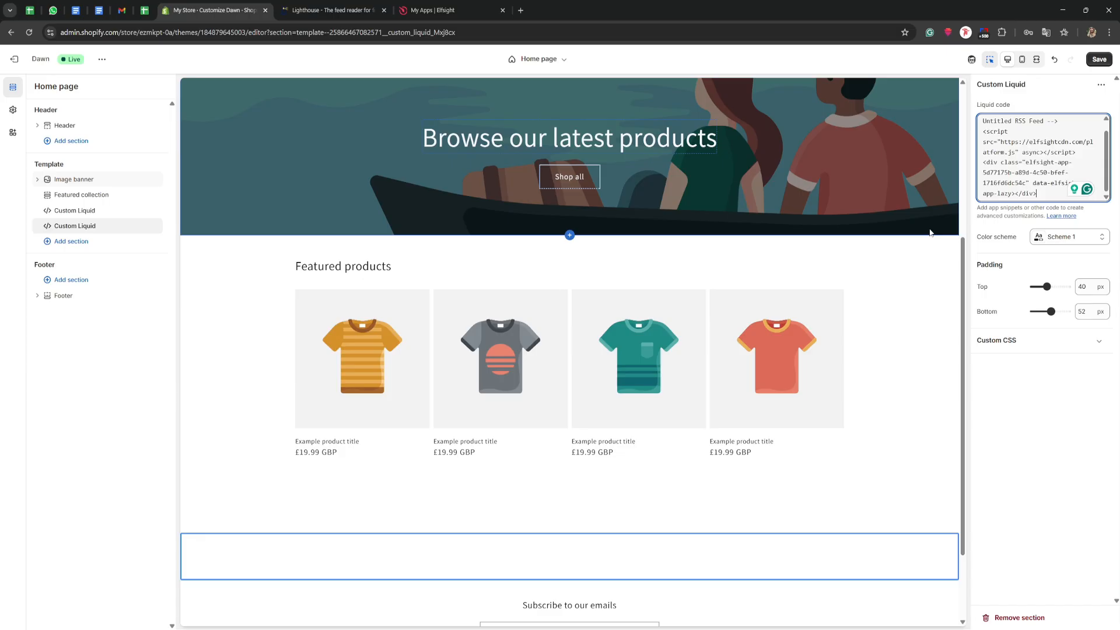
click(933, 261)
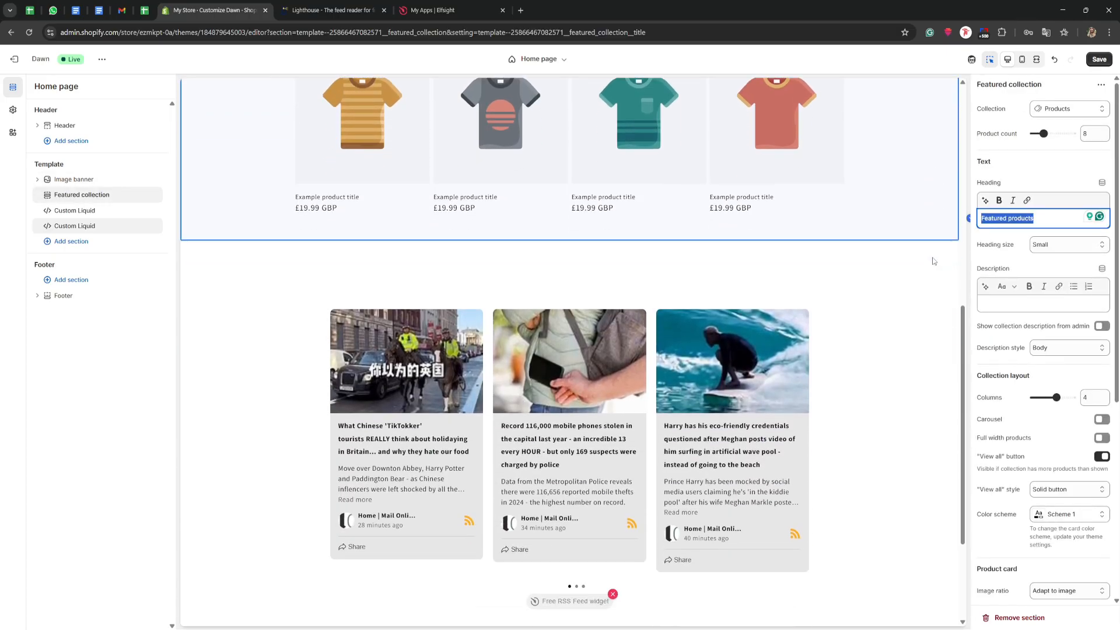